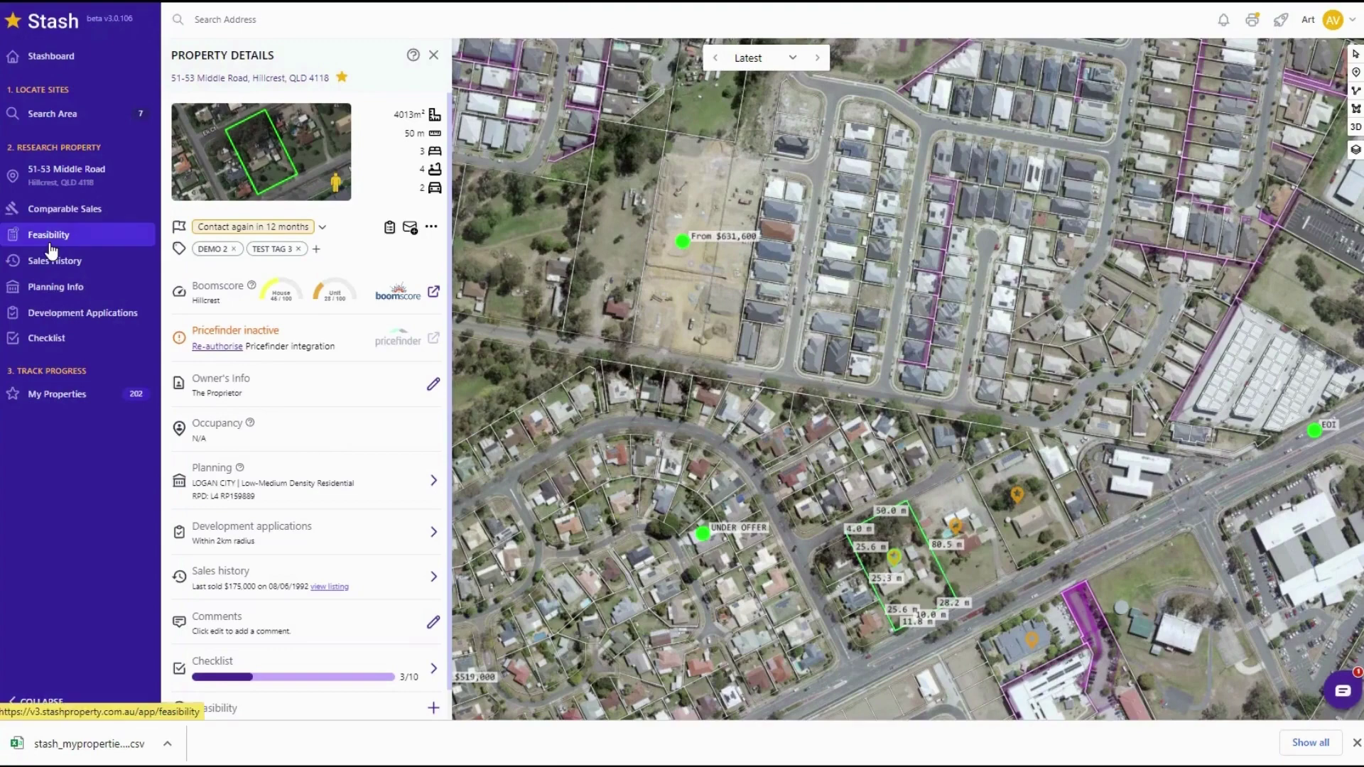
- Open the Feasibility panel for 36 Rupert Street from the sidebar
{"action": "left_click", "coordinate": [49, 235]}
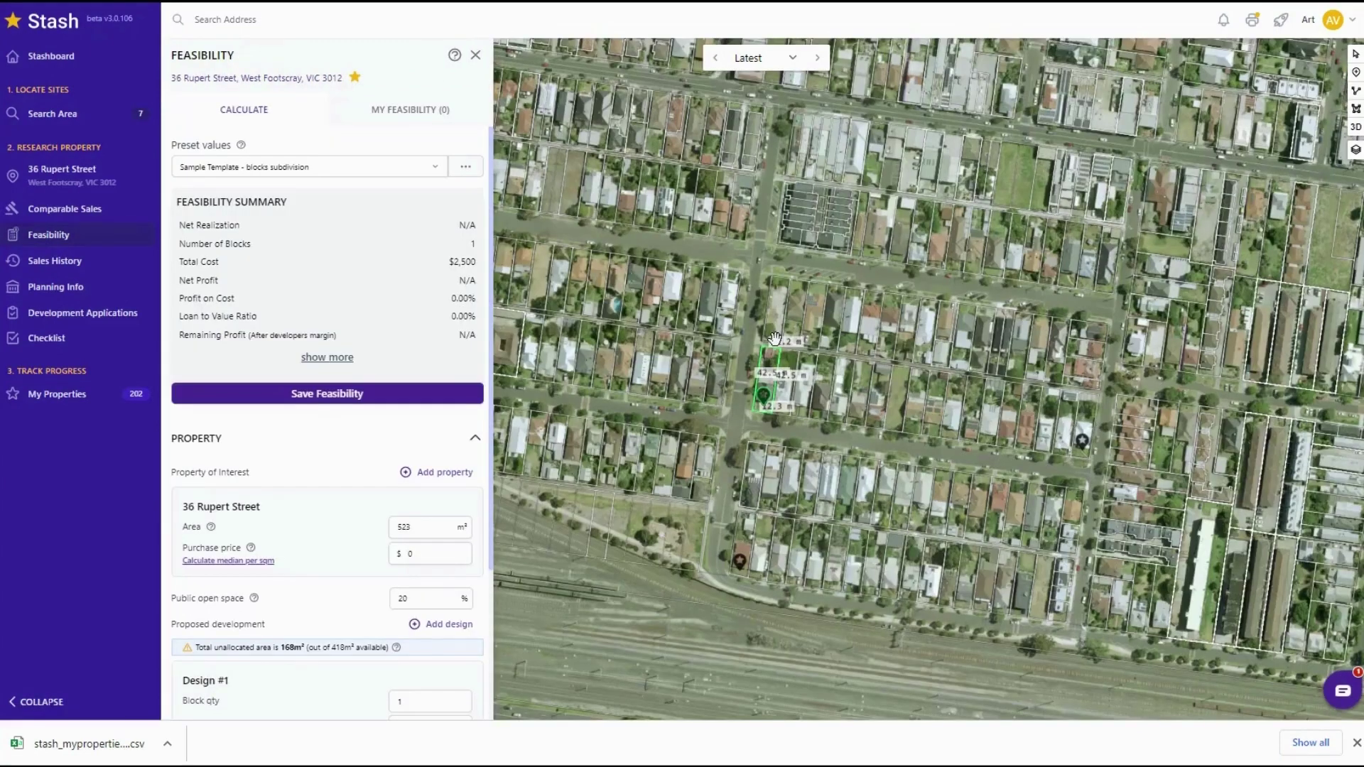
- Load the 'Split 1 into 2' preset values into the feasibility calculator
{"action": "scroll", "coordinate": [774, 339], "scroll_direction": "up", "scroll_amount": 5}
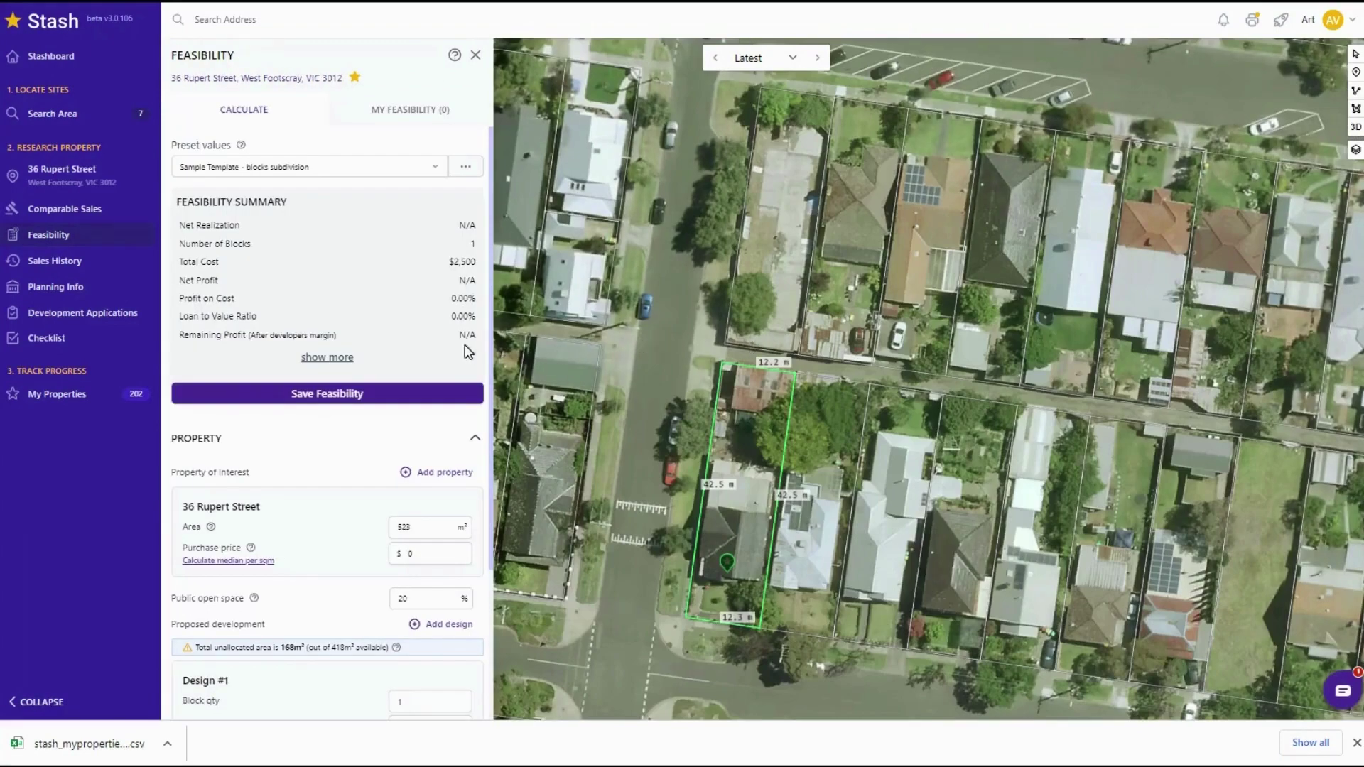
{"action": "left_click", "coordinate": [407, 167]}
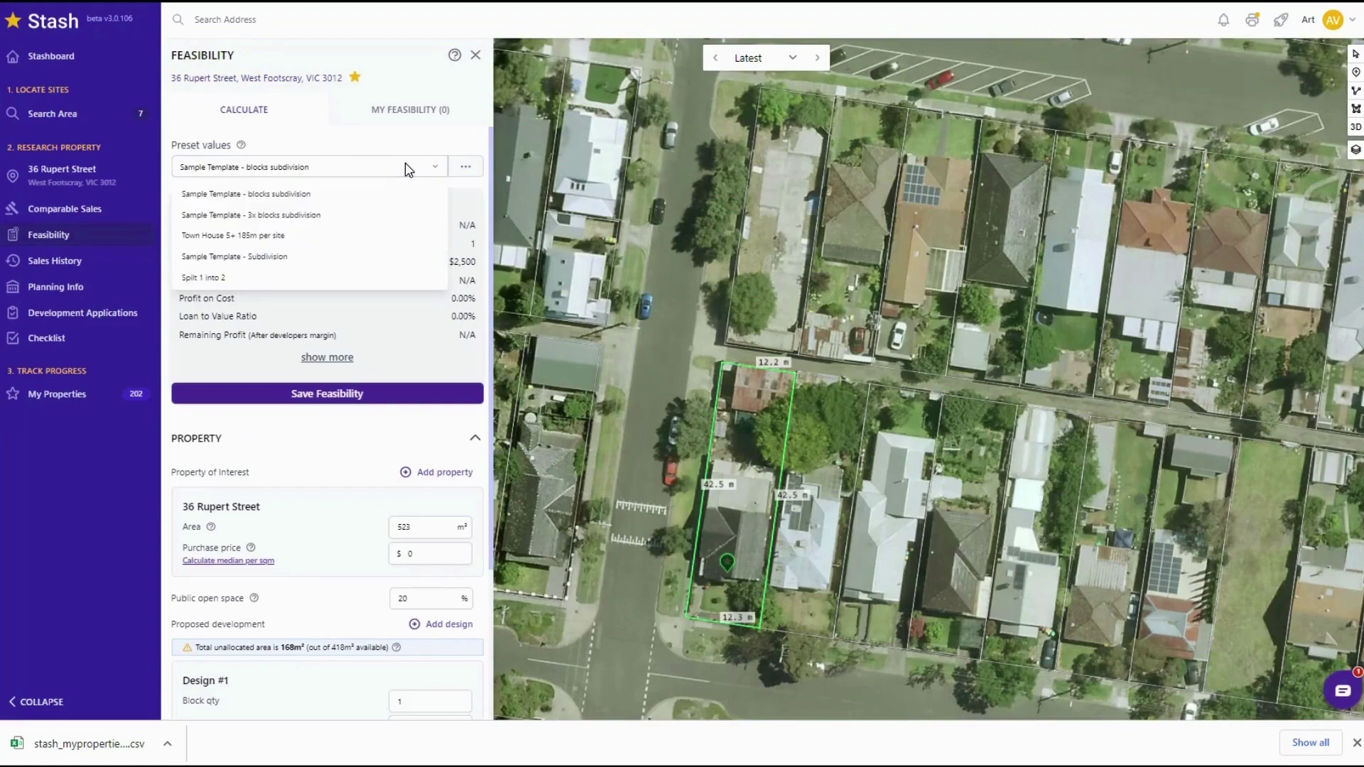
{"action": "left_click", "coordinate": [309, 278]}
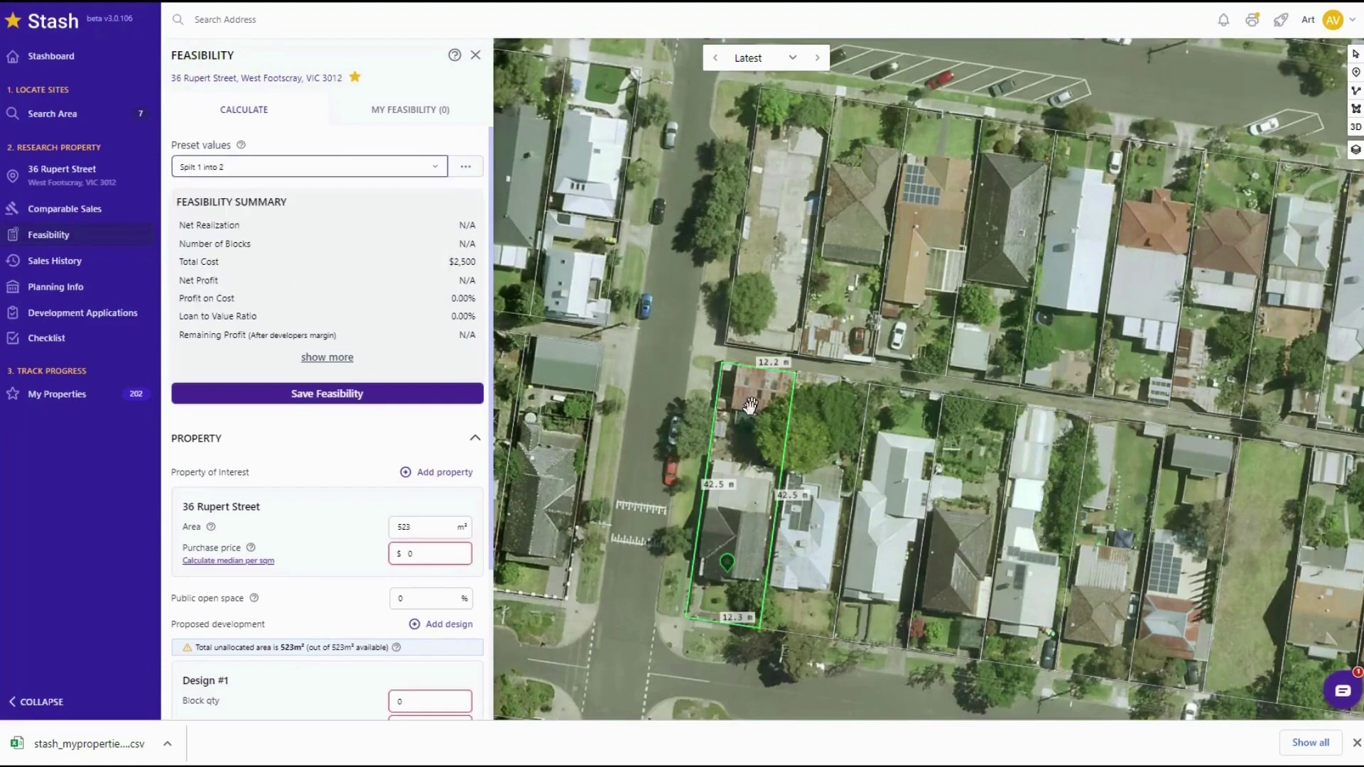
{"action": "left_click_drag", "start_coordinate": [753, 441], "coordinate": [797, 278]}
{"action": "left_click_drag", "start_coordinate": [735, 419], "coordinate": [918, 156]}
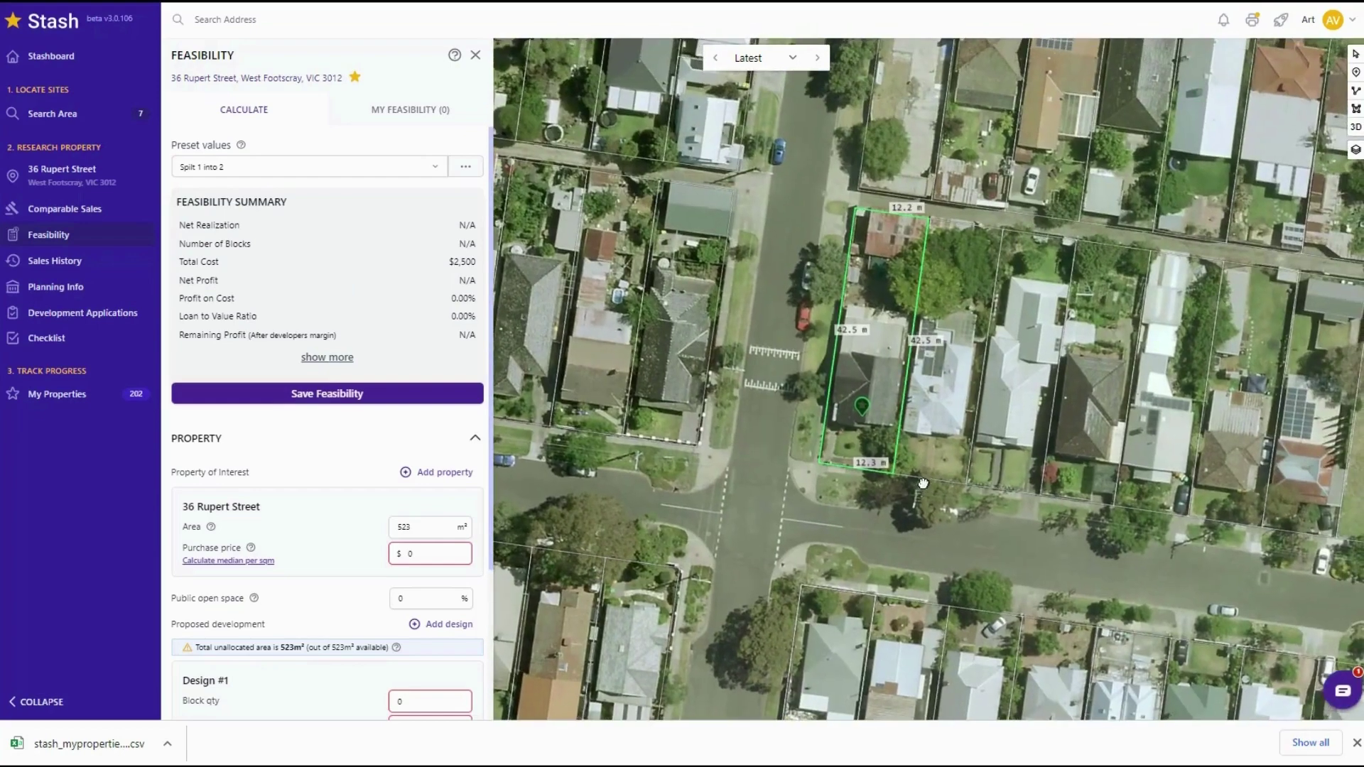
{"action": "left_click_drag", "start_coordinate": [861, 332], "coordinate": [798, 387]}
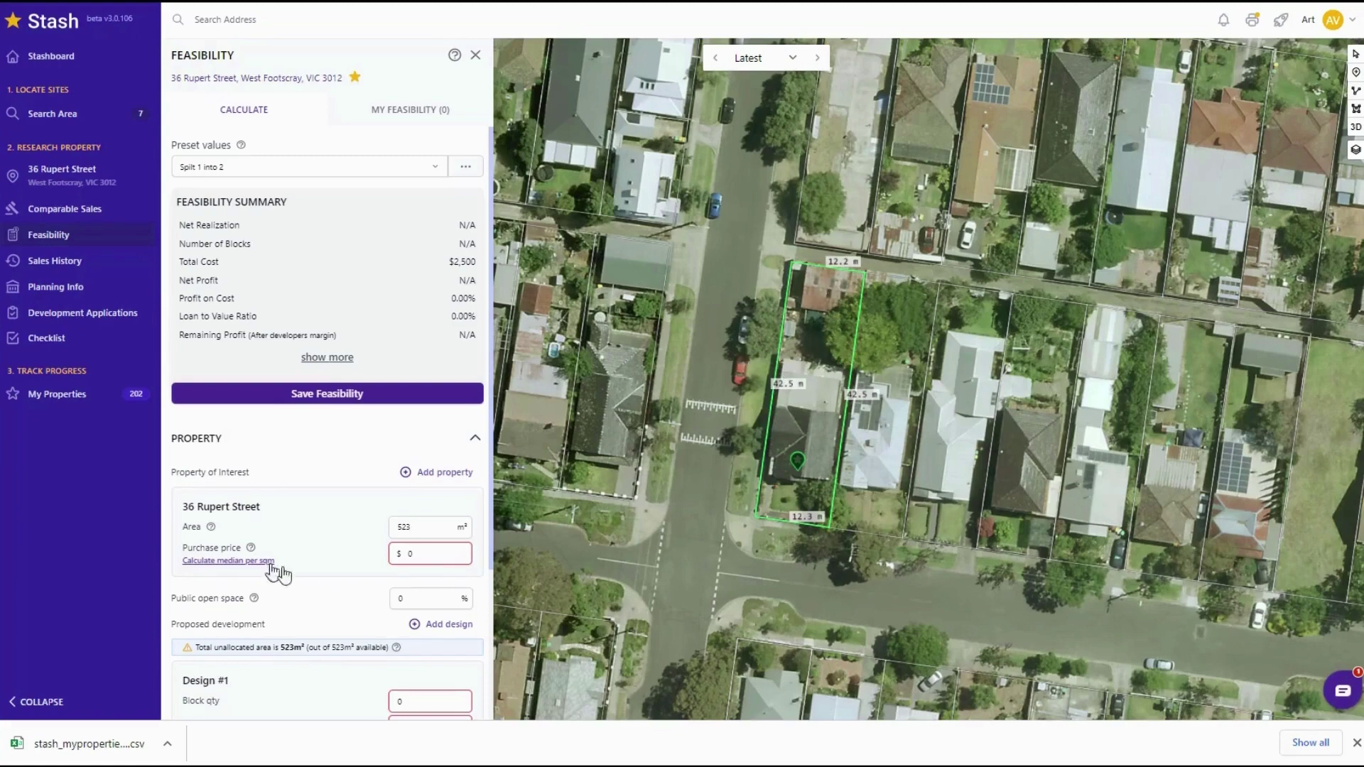
- Set the purchase price to the 1439475 median-per-sqm estimate and block quantity to 1
{"action": "scroll", "coordinate": [225, 409], "scroll_direction": "down", "scroll_amount": 2}
{"action": "left_click", "coordinate": [220, 427]}
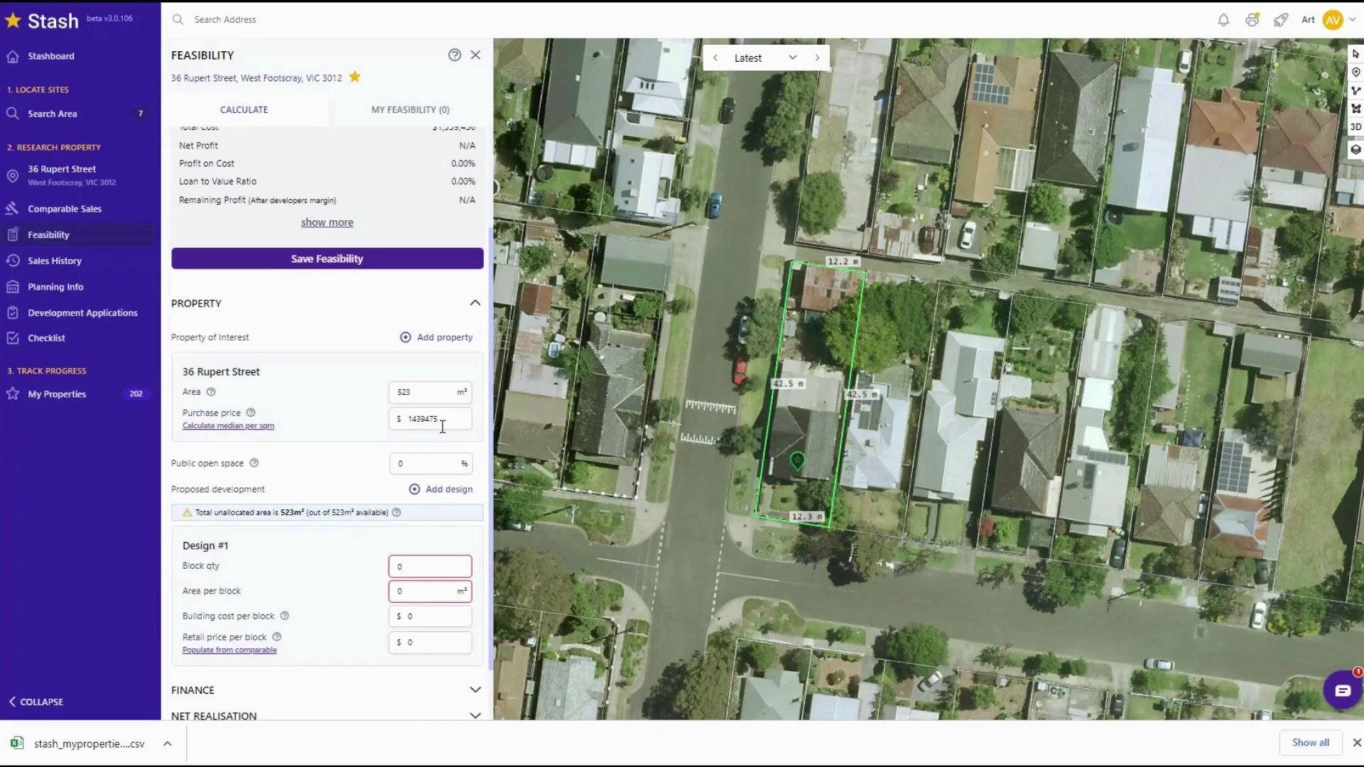
{"action": "scroll", "coordinate": [442, 427], "scroll_direction": "down", "scroll_amount": 1}
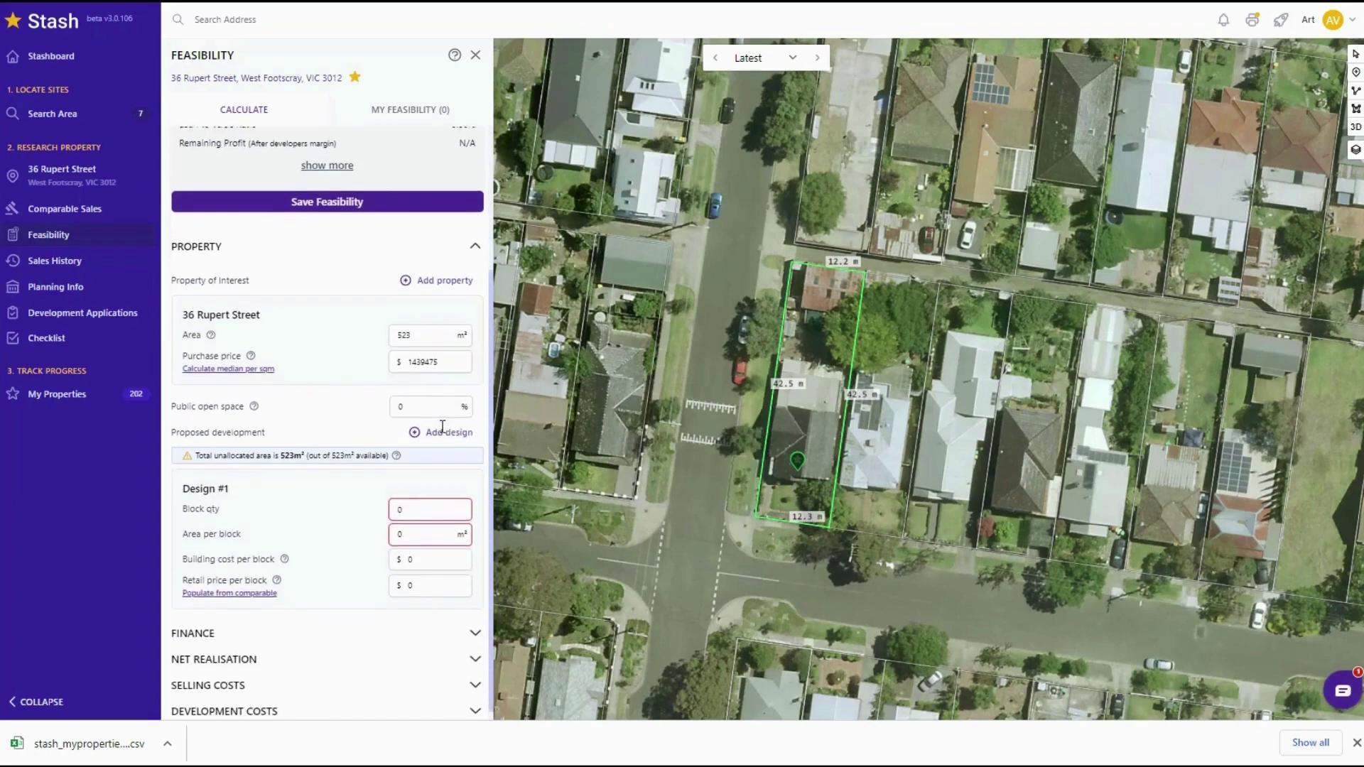
{"action": "double_click", "coordinate": [416, 504]}
{"action": "type", "text": "1"}
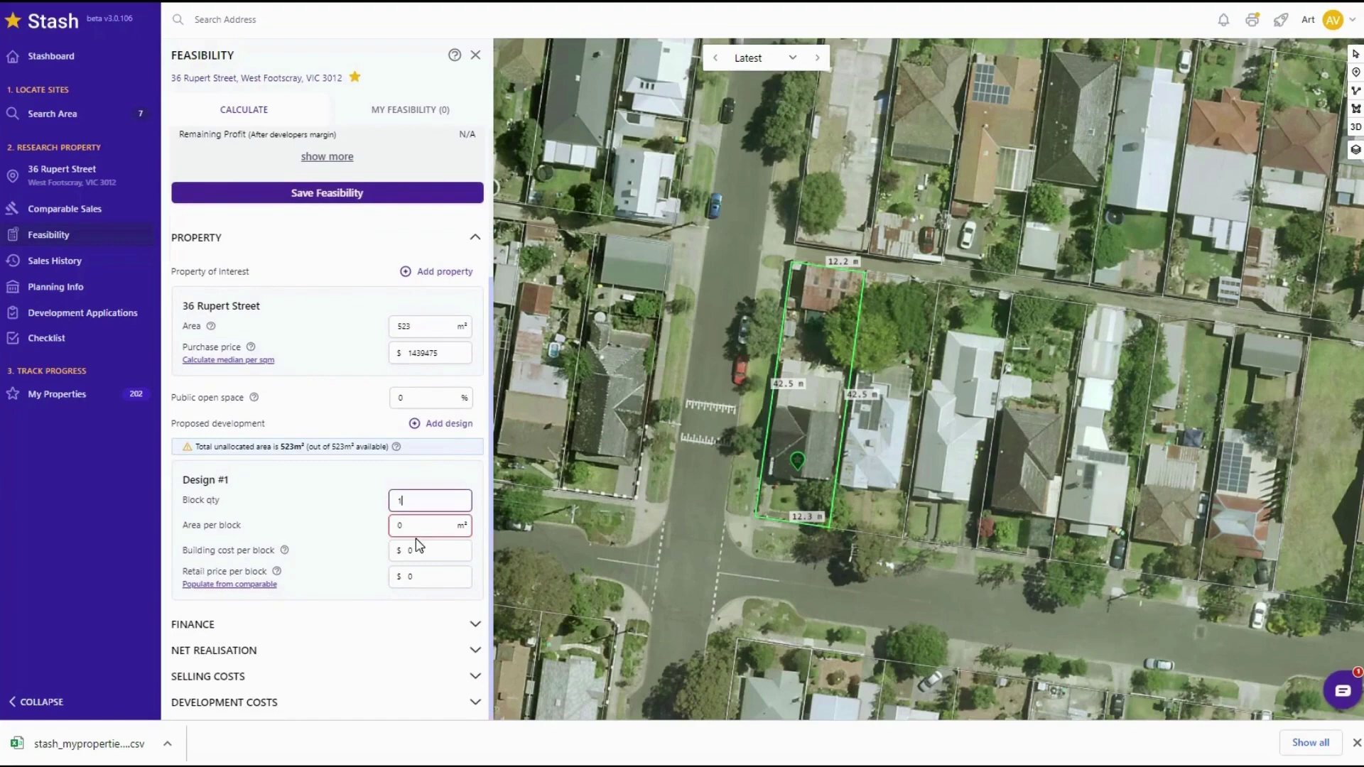
- Expand the Finance settings, then bring up the property's comparable sales
{"action": "left_click", "coordinate": [369, 623]}
{"action": "scroll", "coordinate": [363, 627], "scroll_direction": "down", "scroll_amount": 2}
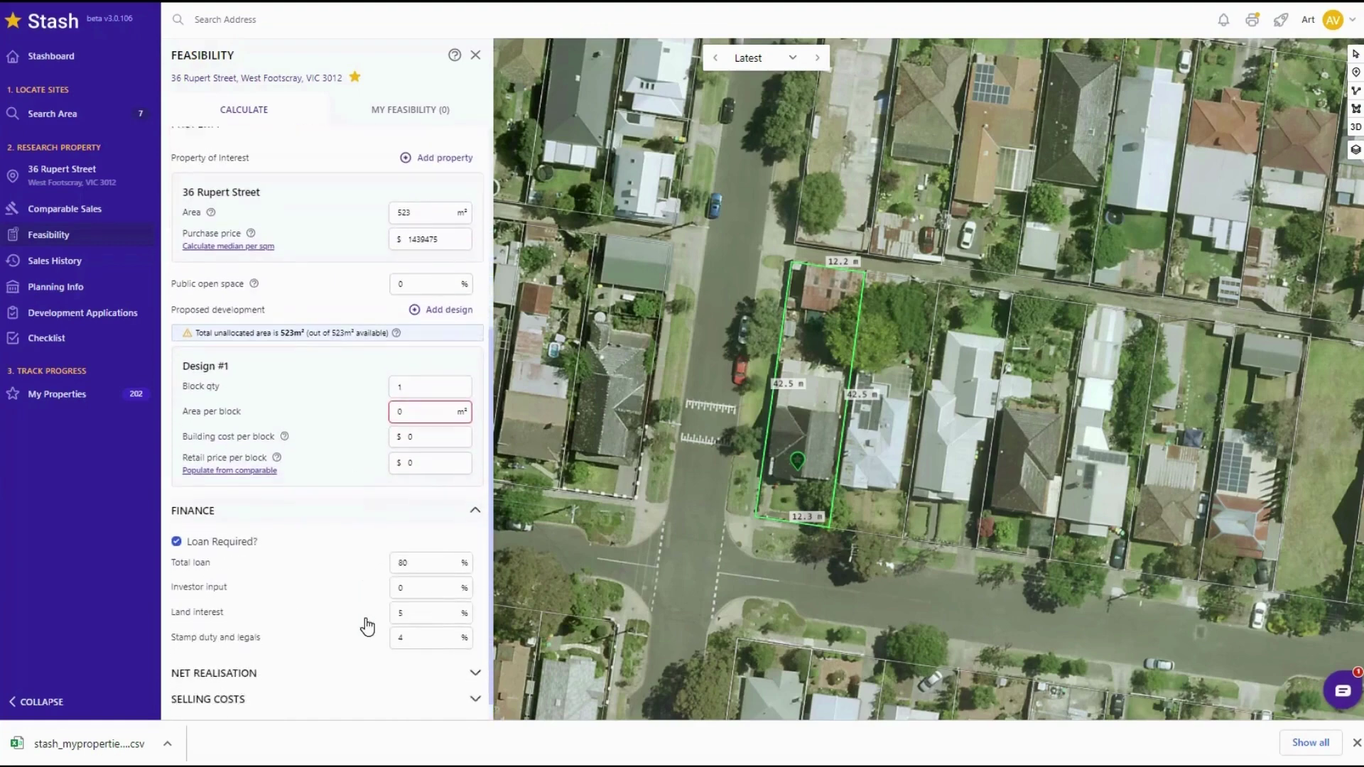
{"action": "left_click", "coordinate": [270, 452]}
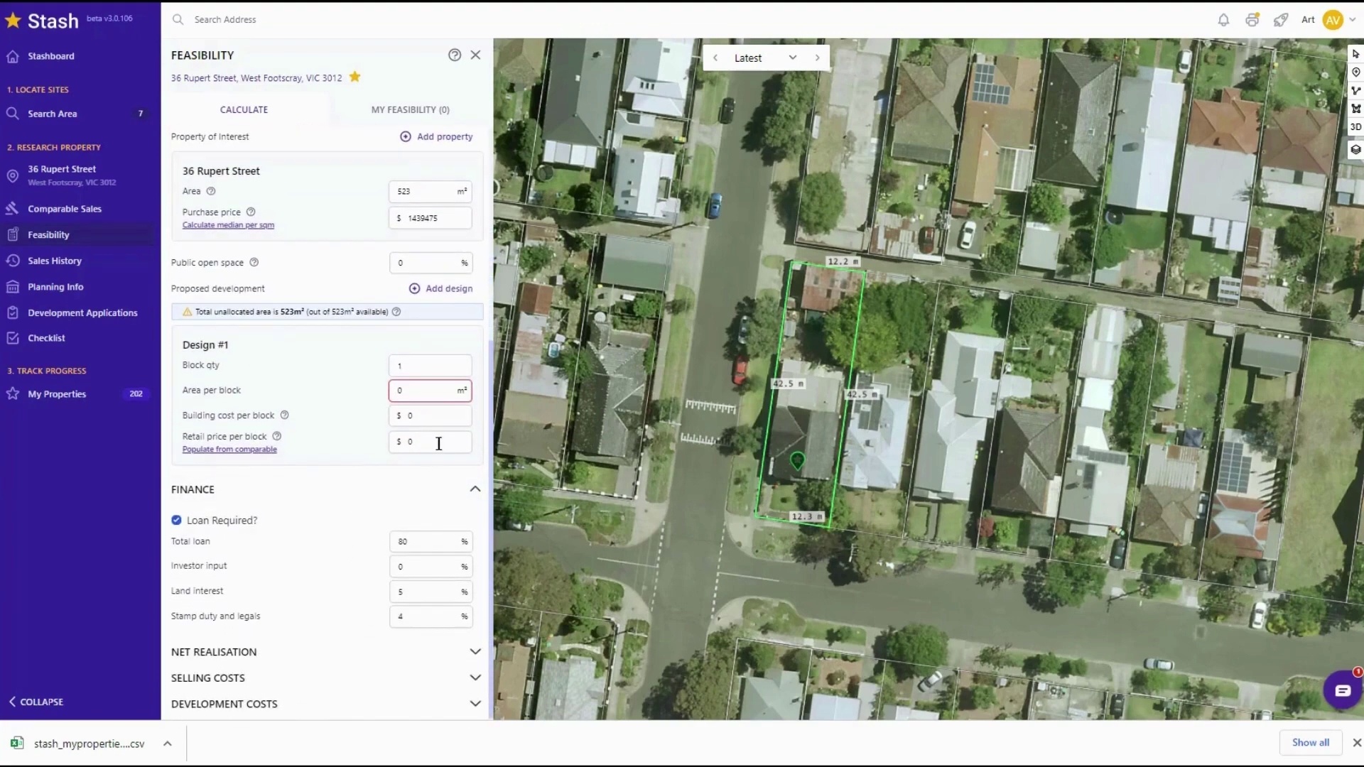
{"action": "left_click", "coordinate": [37, 213]}
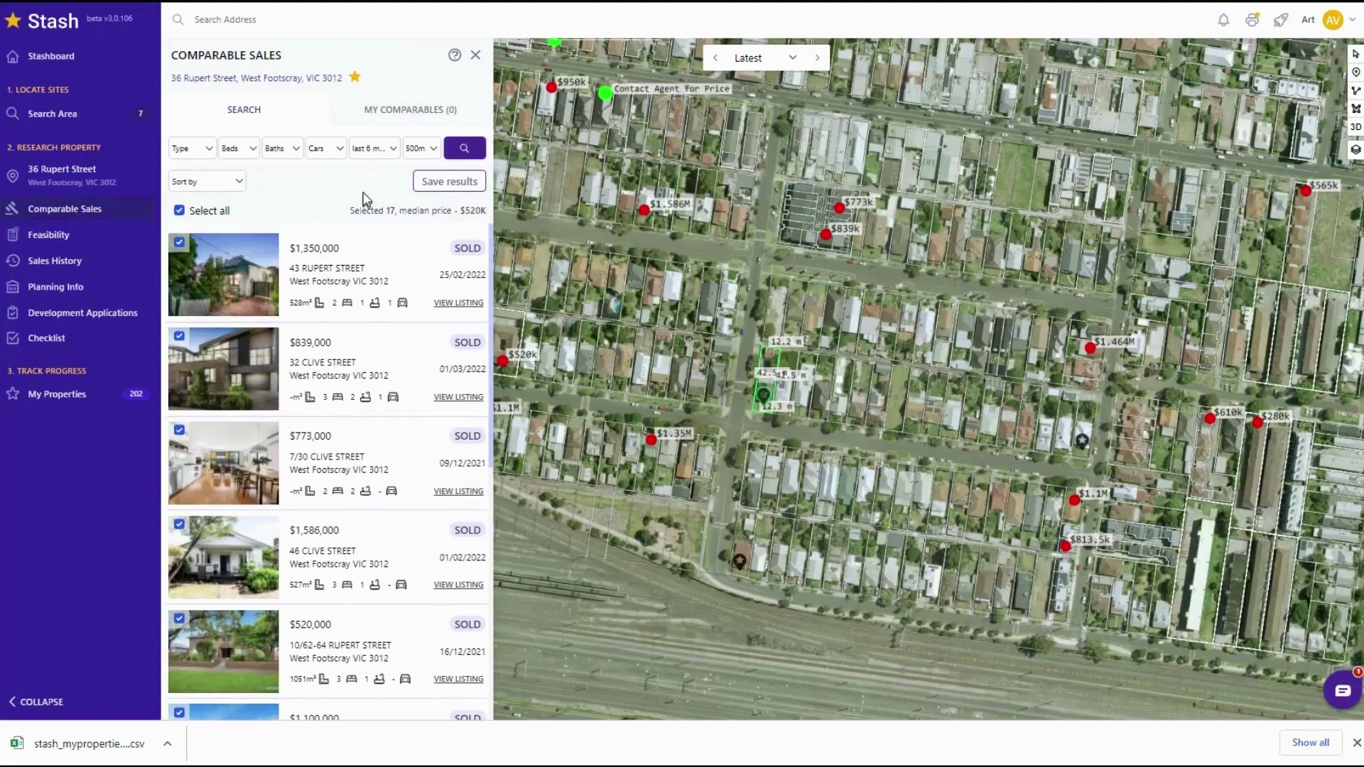
- Search comparable sales within a 2km radius, filtered to house sales
{"action": "left_click", "coordinate": [422, 155]}
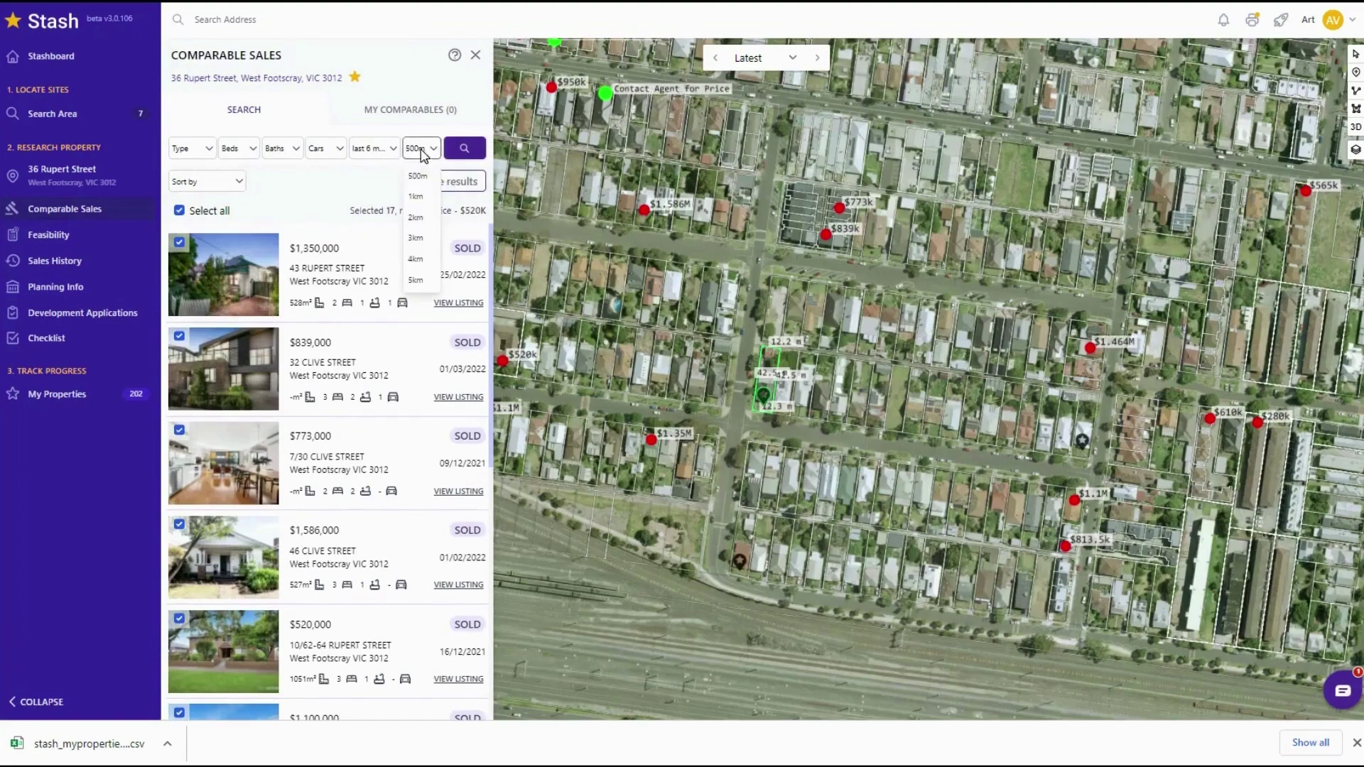
{"action": "left_click", "coordinate": [418, 213]}
{"action": "left_click", "coordinate": [462, 157]}
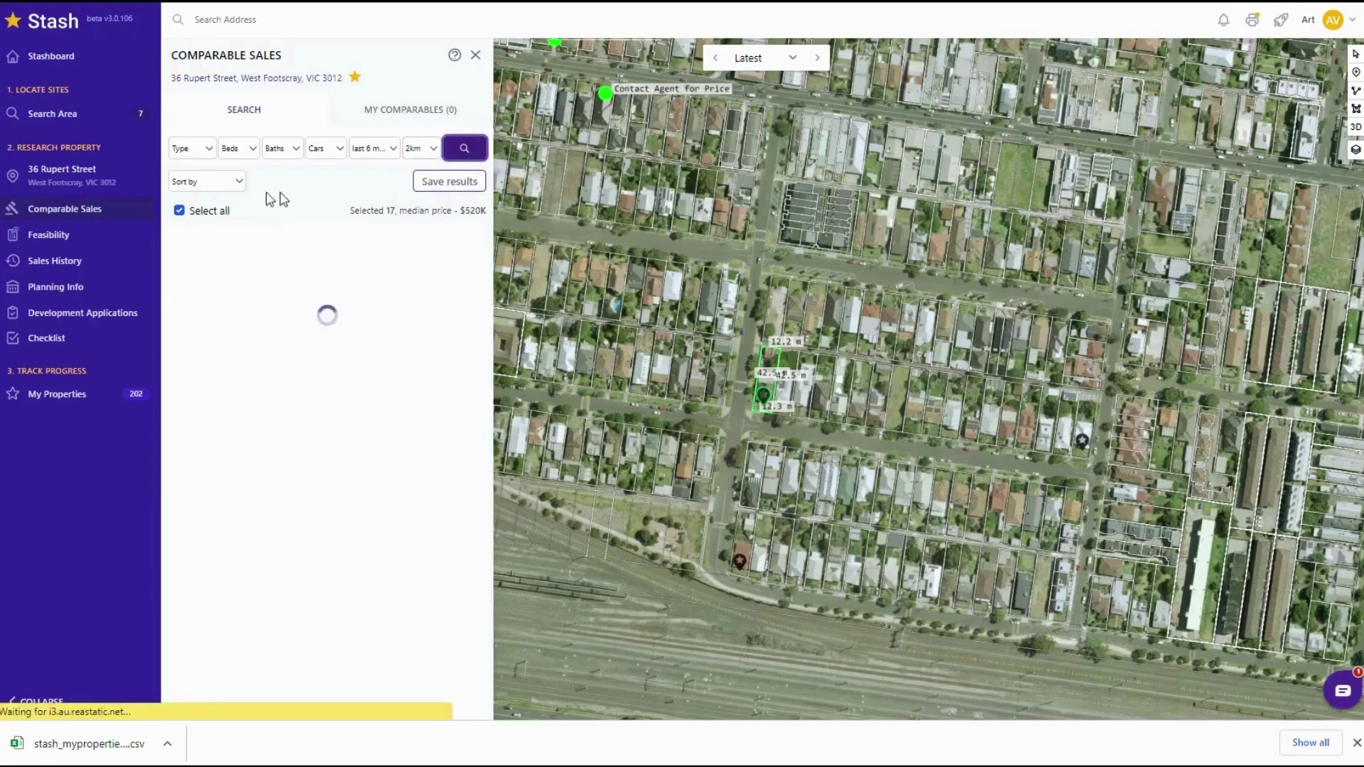
{"action": "left_click", "coordinate": [185, 151]}
{"action": "left_click", "coordinate": [183, 259]}
{"action": "left_click", "coordinate": [464, 160]}
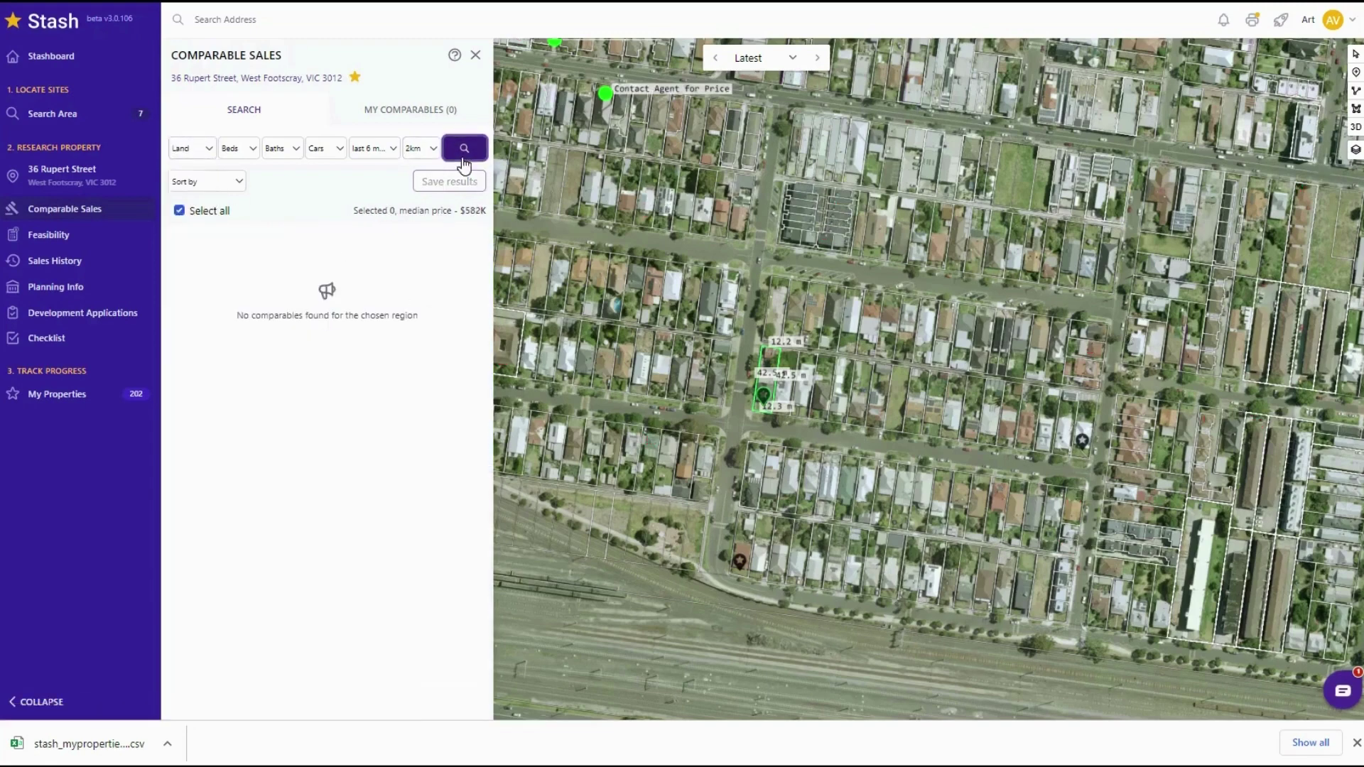
{"action": "left_click", "coordinate": [202, 155]}
{"action": "left_click", "coordinate": [195, 193]}
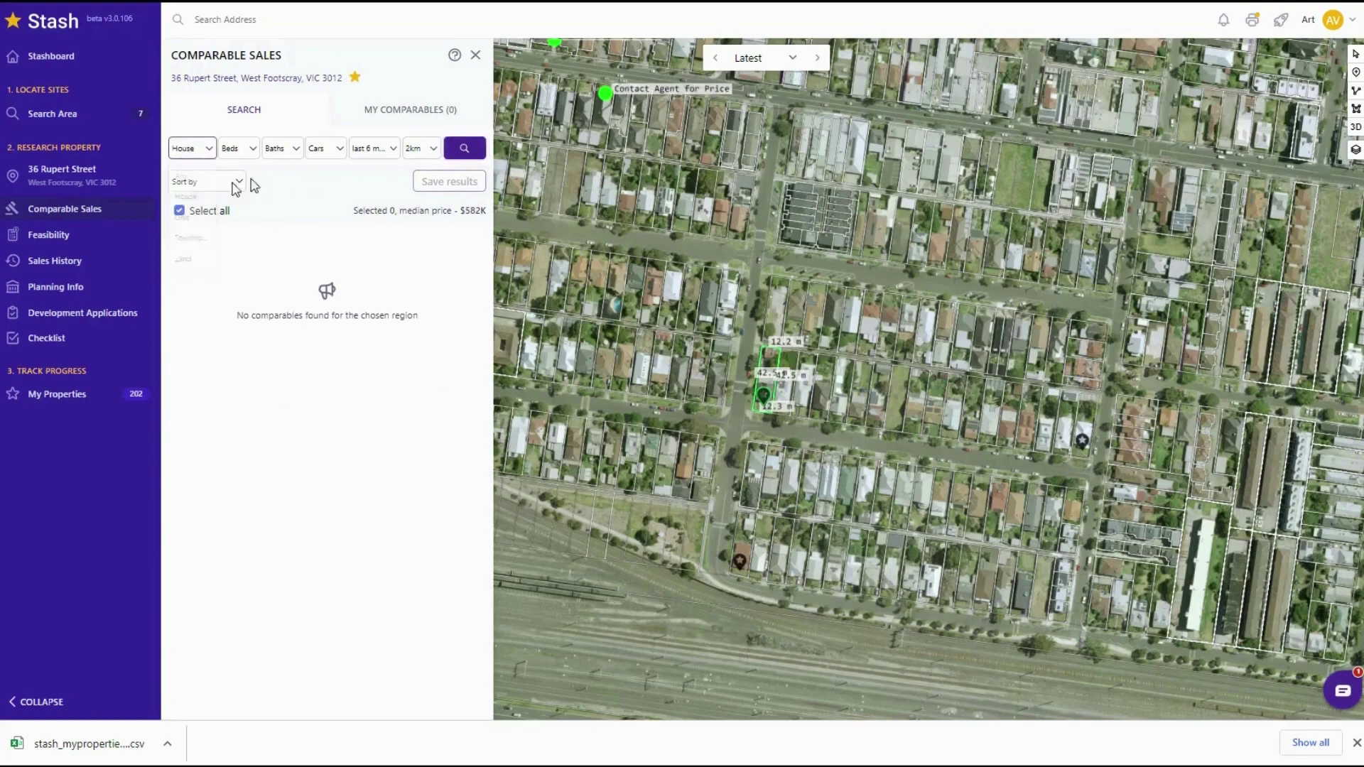
{"action": "left_click", "coordinate": [464, 149]}
- Save the 100 house comparables as 'Footscray' in My Comparables and return to Feasibility
{"action": "scroll", "coordinate": [351, 373], "scroll_direction": "down", "scroll_amount": 3}
{"action": "scroll", "coordinate": [350, 373], "scroll_direction": "down", "scroll_amount": 1}
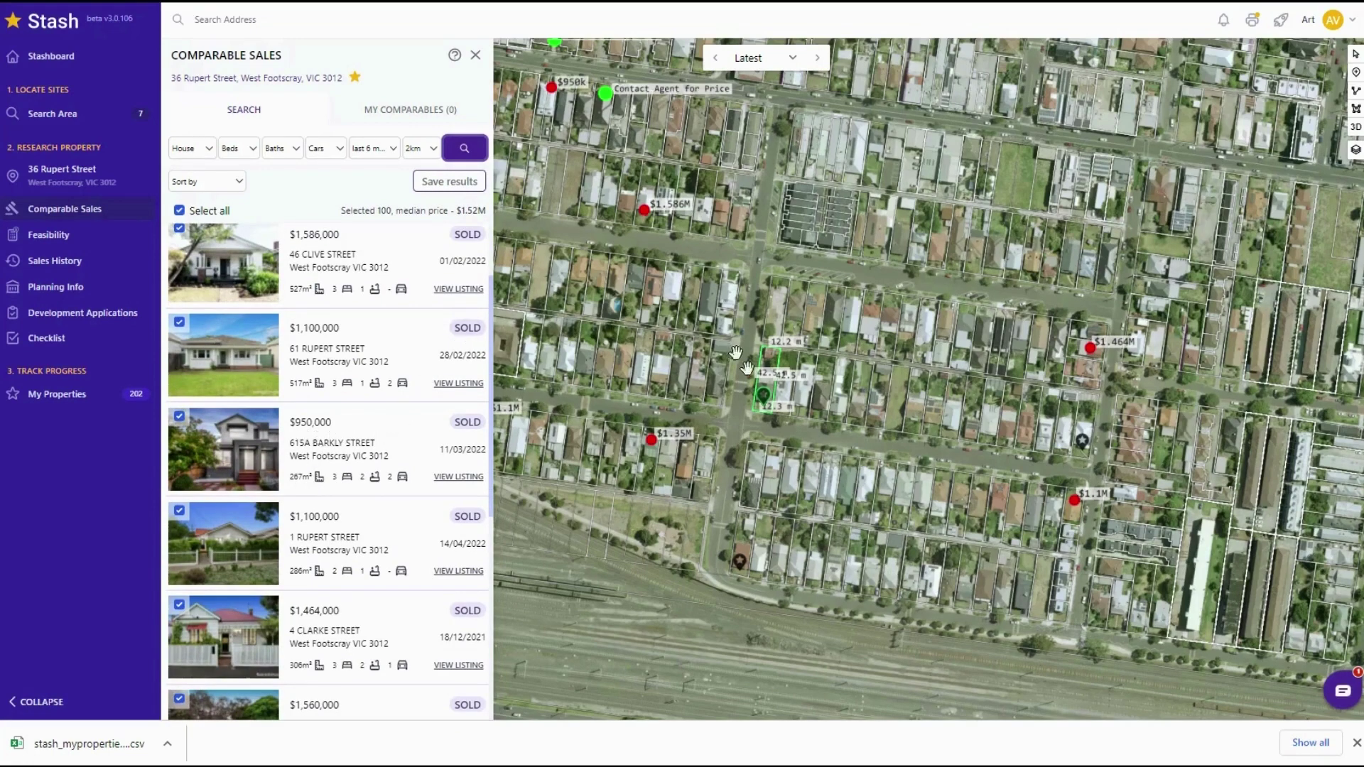
{"action": "mouse_move", "coordinate": [775, 396]}
{"action": "left_click", "coordinate": [426, 183]}
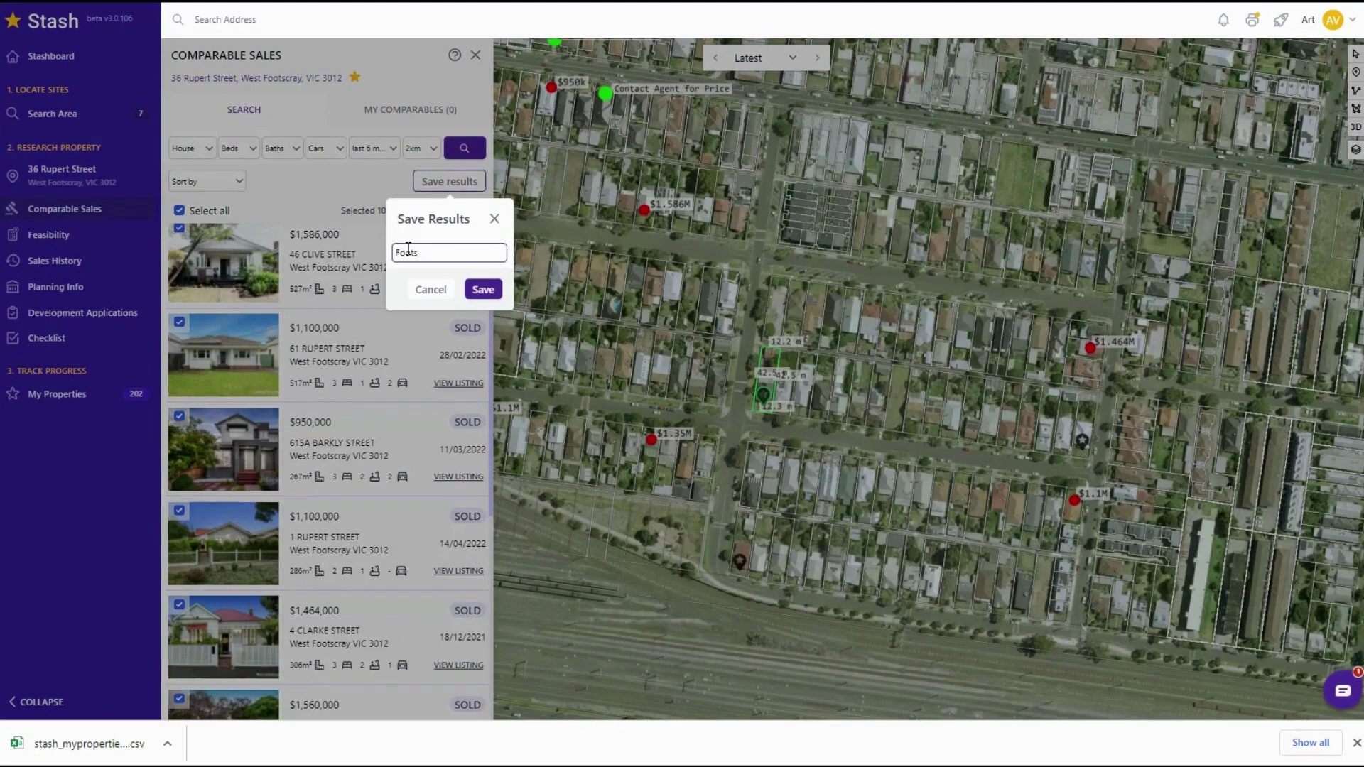
{"action": "left_click", "coordinate": [481, 291]}
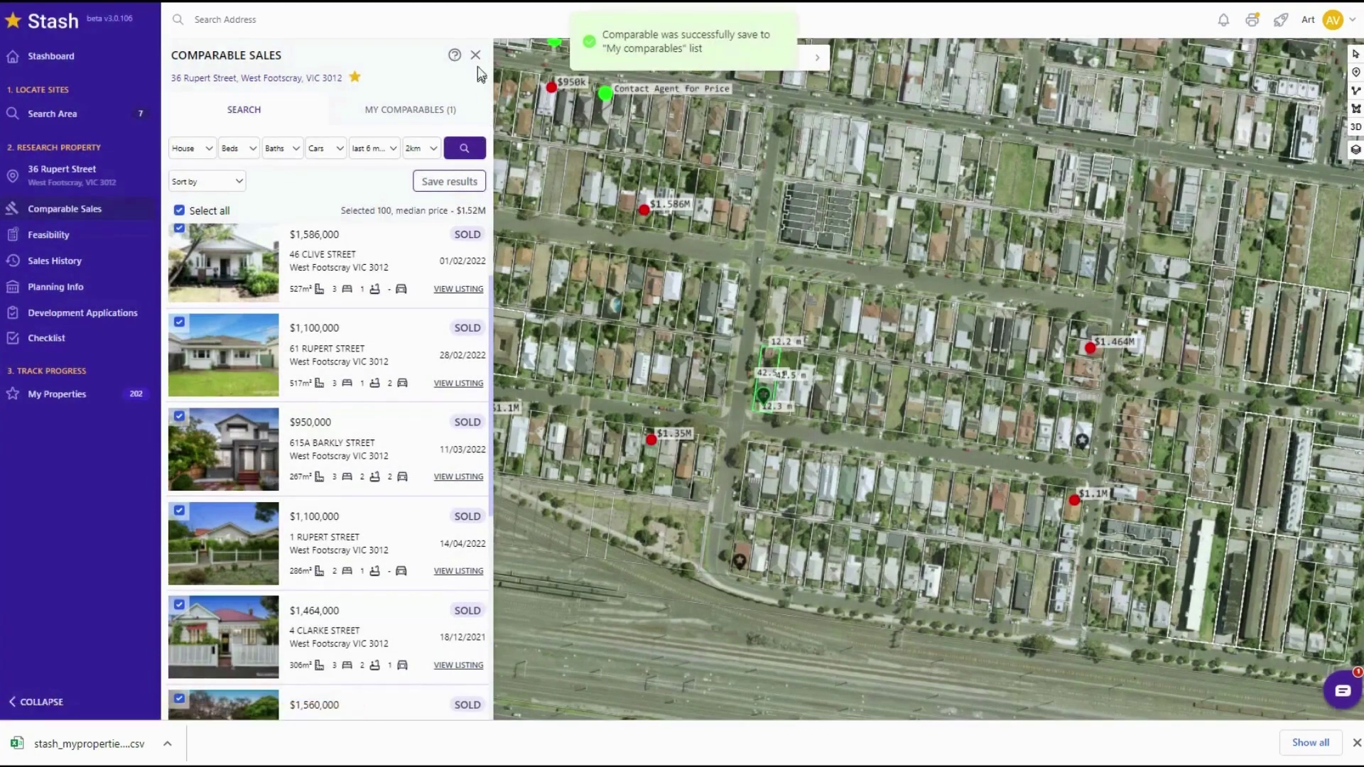
{"action": "left_click", "coordinate": [79, 239]}
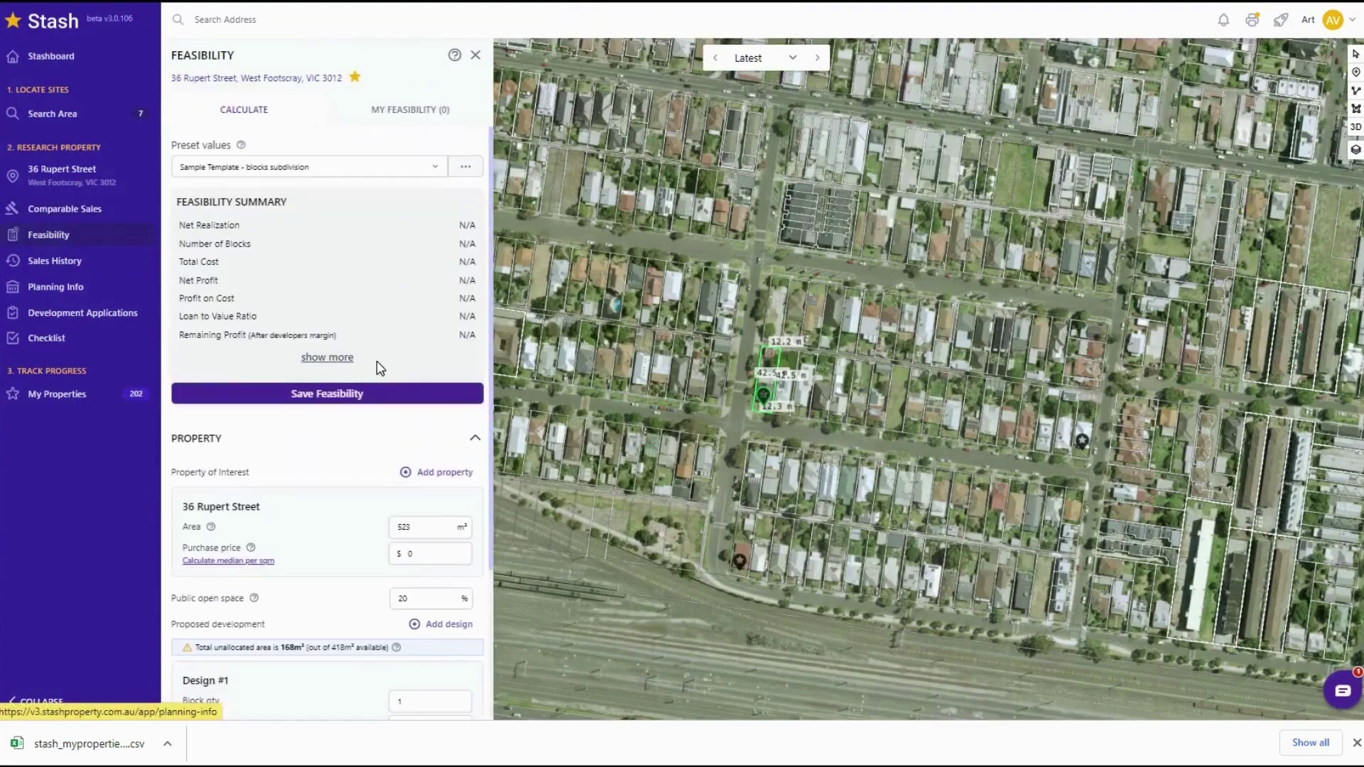
- Fill the purchase price from the median estimate and attach the Footscray - House comparable
{"action": "scroll", "coordinate": [352, 547], "scroll_direction": "down", "scroll_amount": 1}
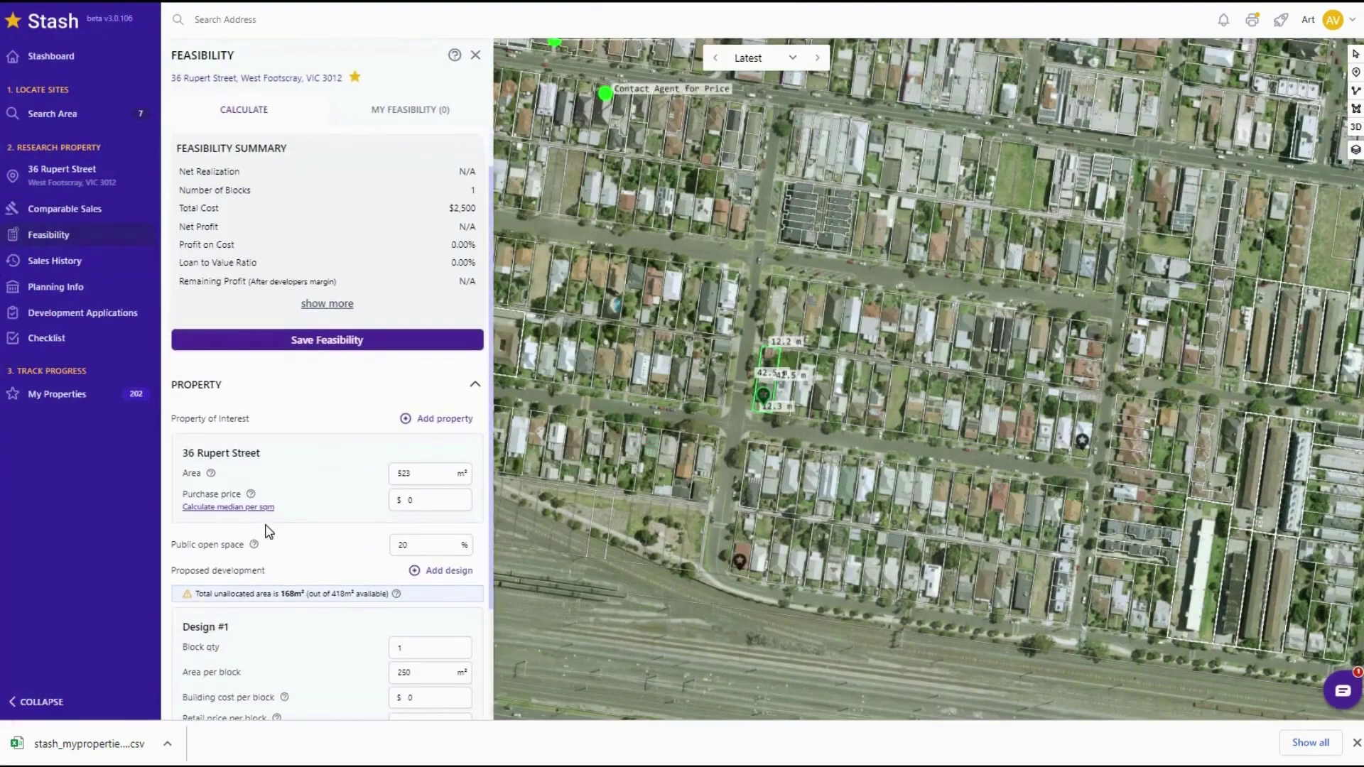
{"action": "left_click", "coordinate": [251, 510]}
{"action": "scroll", "coordinate": [275, 569], "scroll_direction": "down", "scroll_amount": 1}
{"action": "scroll", "coordinate": [262, 547], "scroll_direction": "down", "scroll_amount": 1}
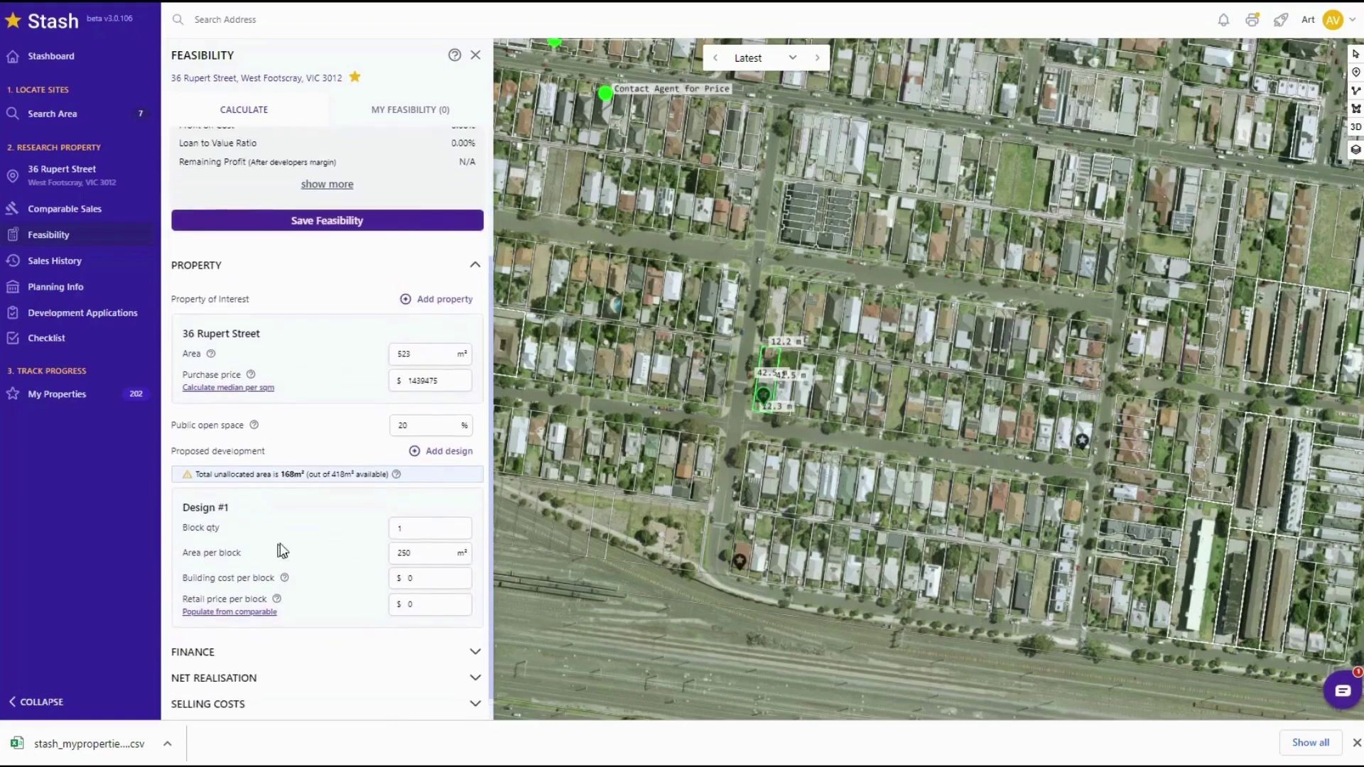
{"action": "left_click", "coordinate": [231, 614]}
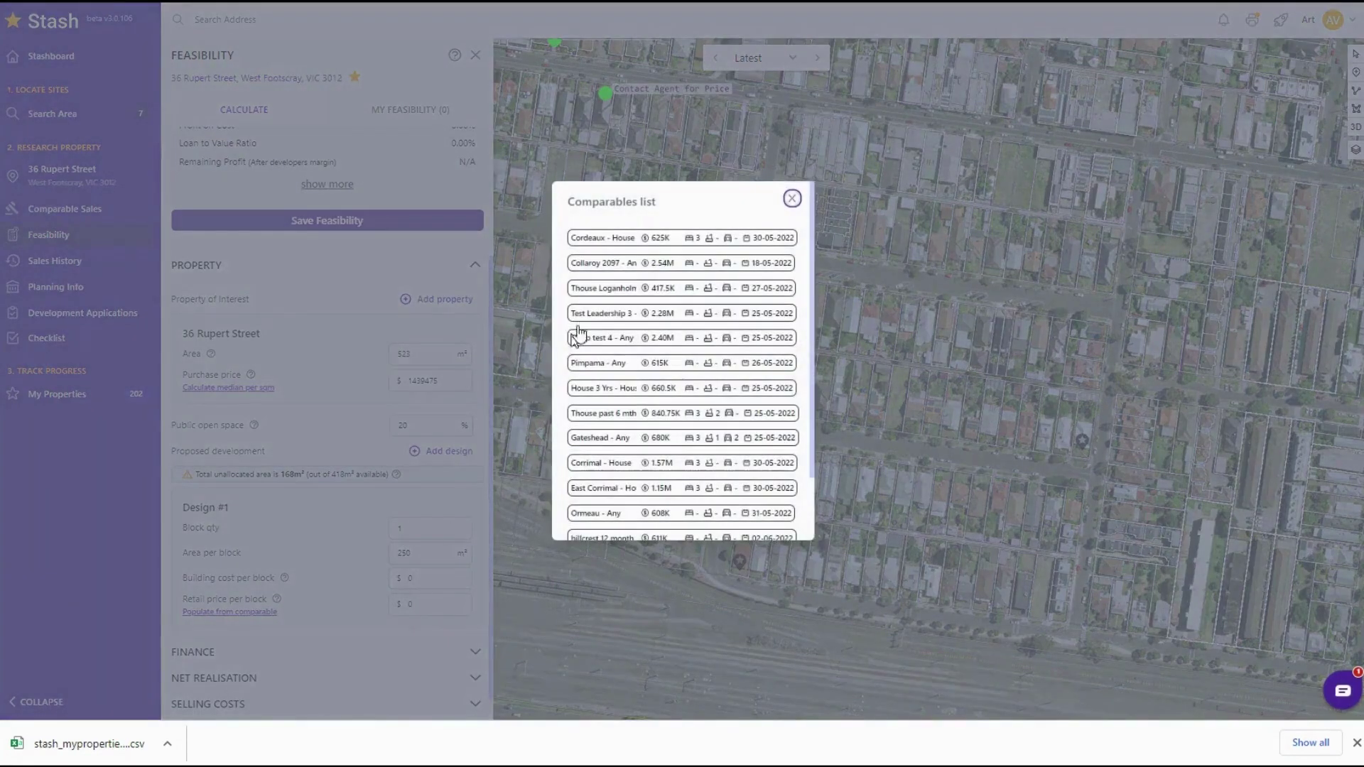
{"action": "scroll", "coordinate": [610, 356], "scroll_direction": "down", "scroll_amount": 2}
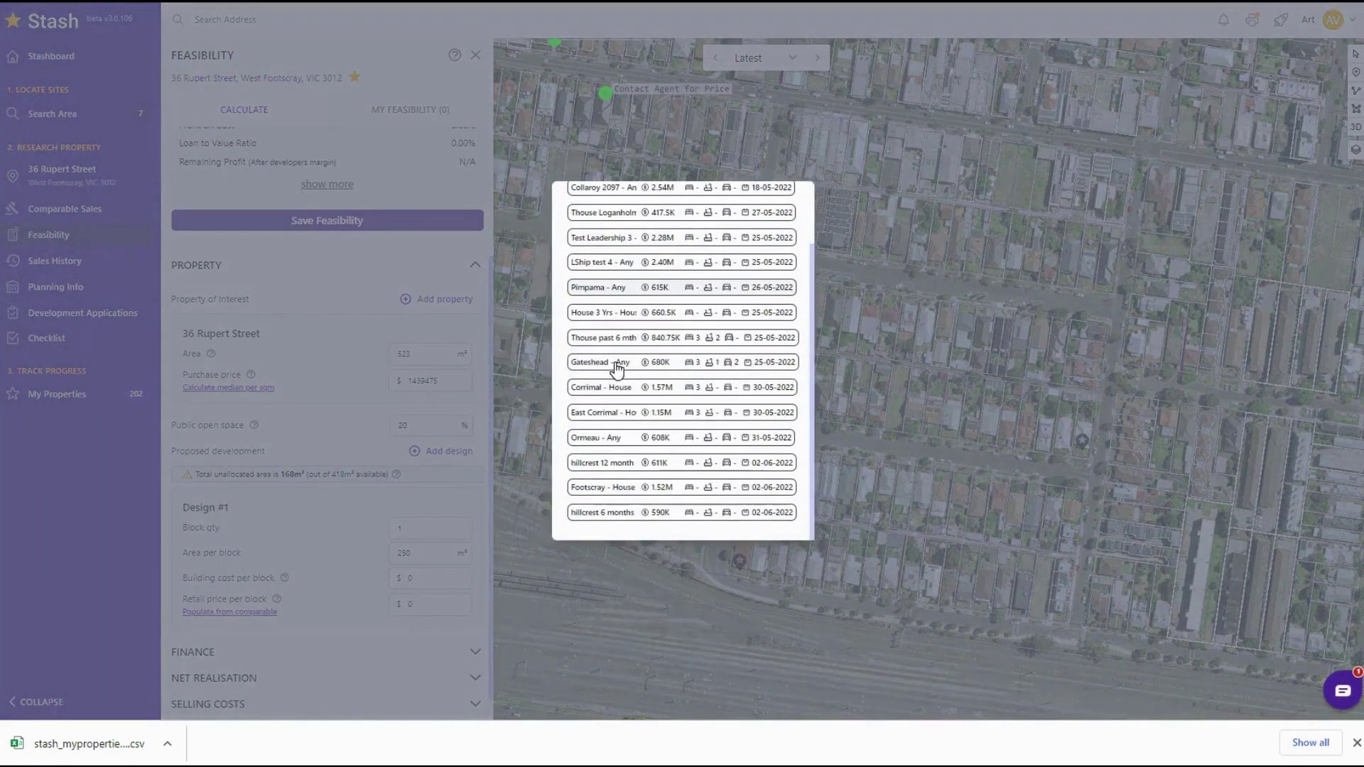
{"action": "left_click", "coordinate": [609, 487]}
- Set the retail price per block to 650000
{"action": "scroll", "coordinate": [389, 607], "scroll_direction": "down", "scroll_amount": 1}
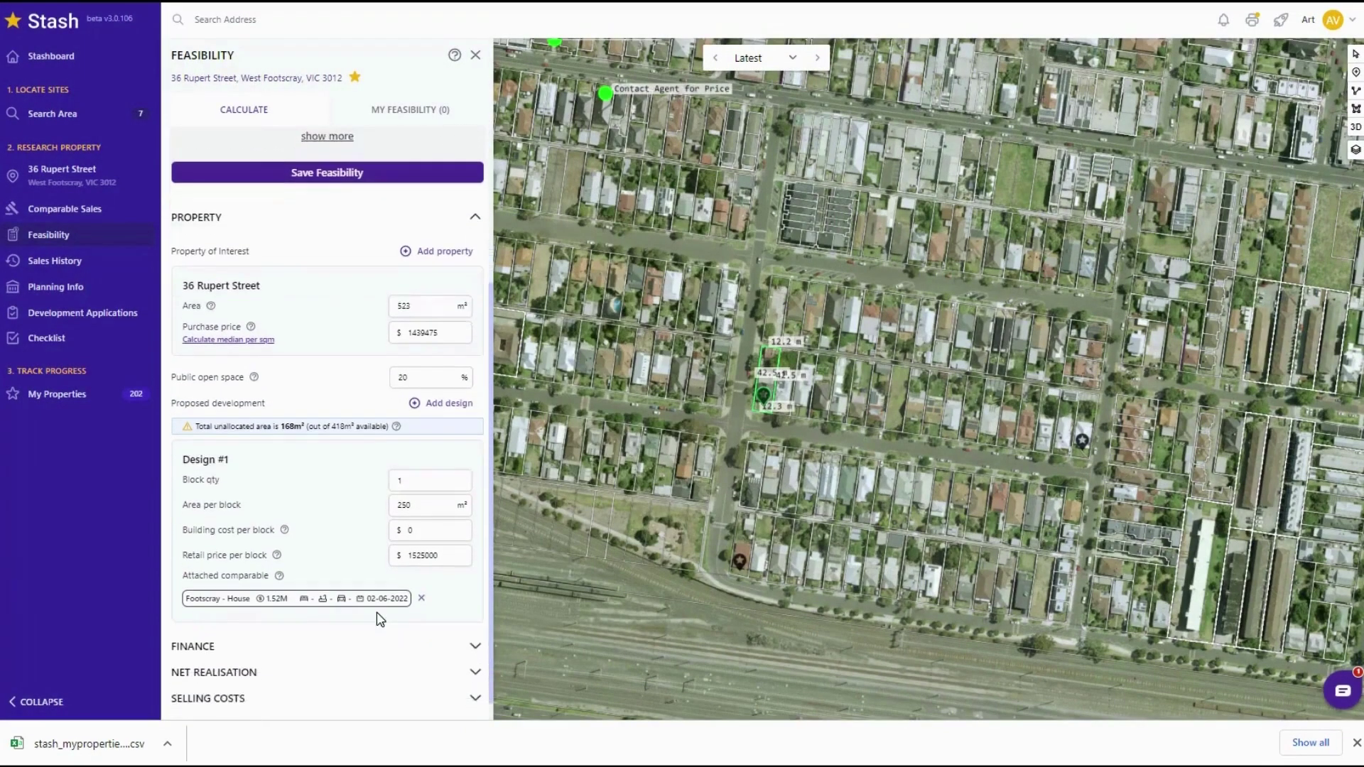
{"action": "left_click_drag", "start_coordinate": [455, 530], "coordinate": [383, 538]}
{"action": "type", "text": "6"}
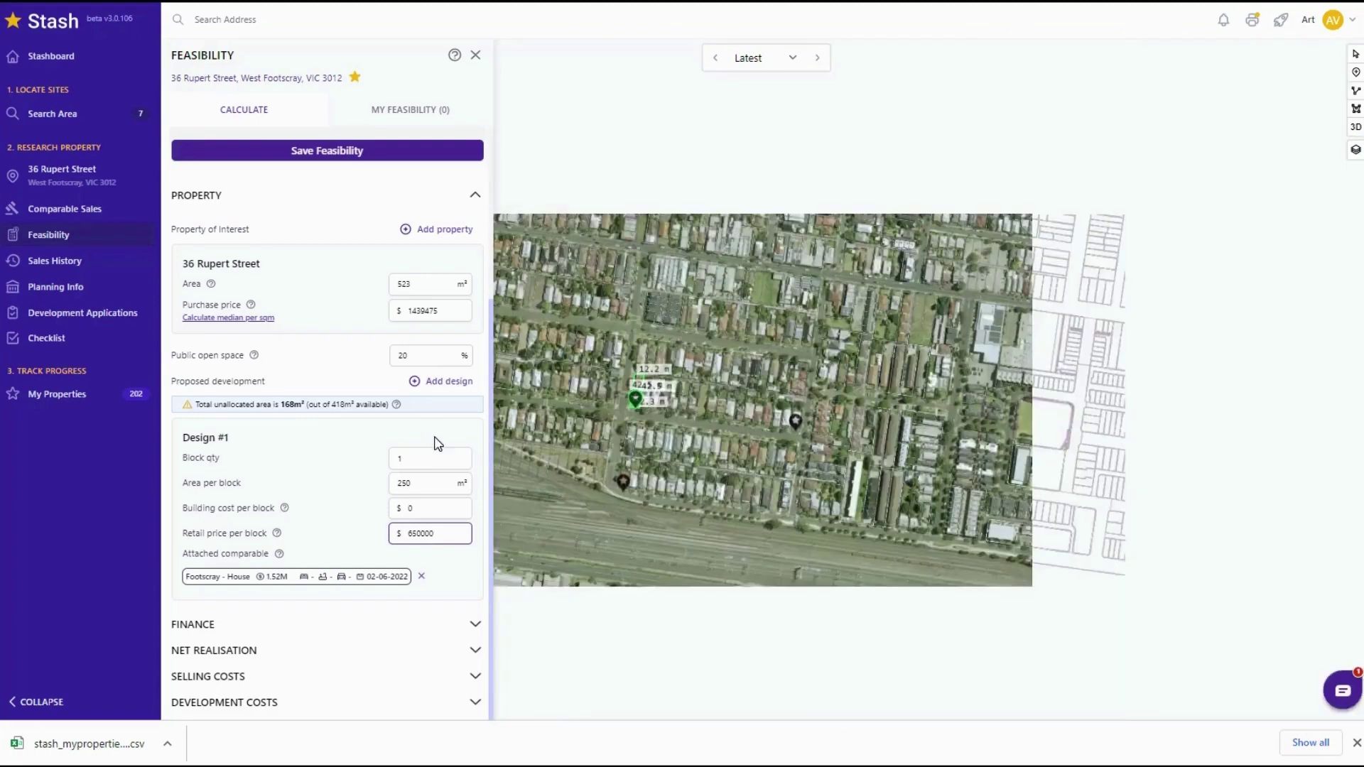
{"action": "left_click", "coordinate": [437, 440]}
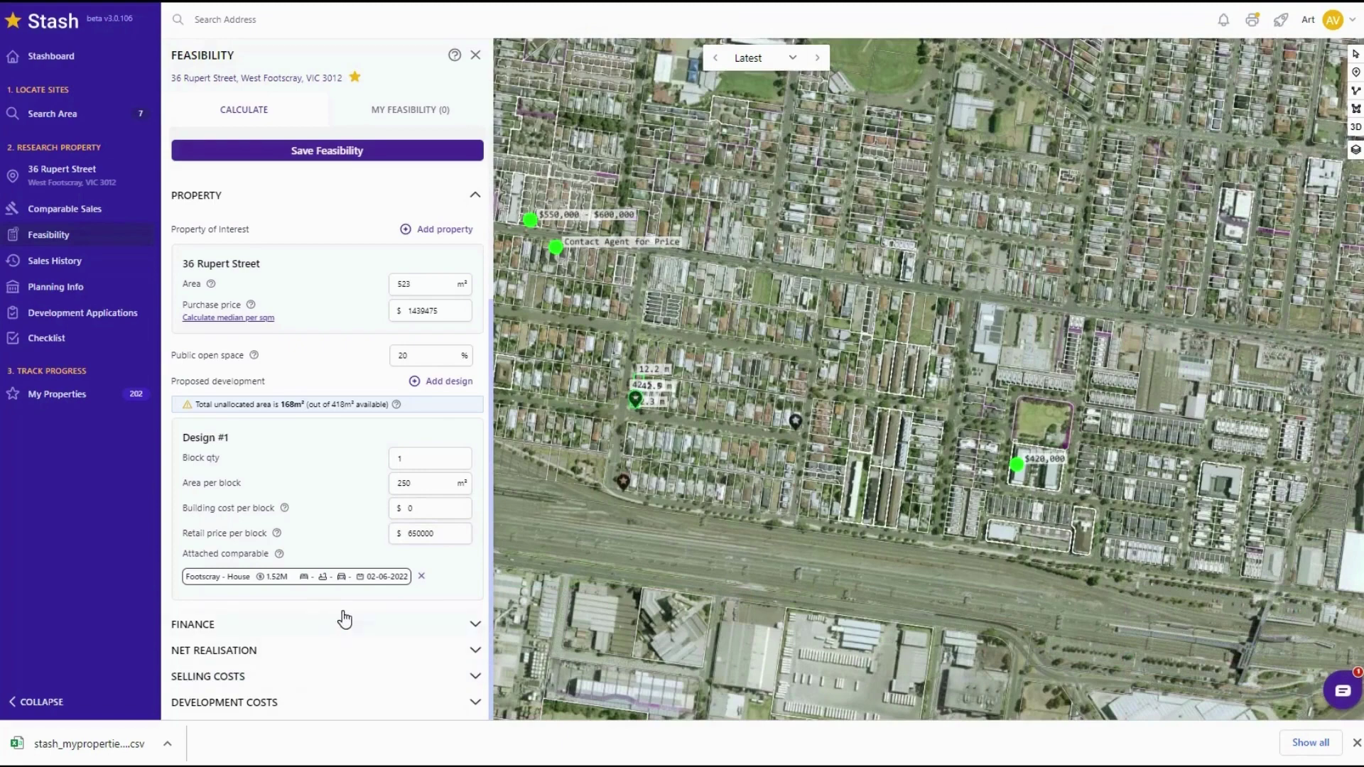
- In Net Realisation, set the existing buildings count to 1 and existing building value to 12
{"action": "left_click", "coordinate": [263, 652]}
{"action": "scroll", "coordinate": [259, 649], "scroll_direction": "down", "scroll_amount": 2}
{"action": "left_click", "coordinate": [402, 549]}
{"action": "key", "text": "BackSpace"}
{"action": "type", "text": "1"}
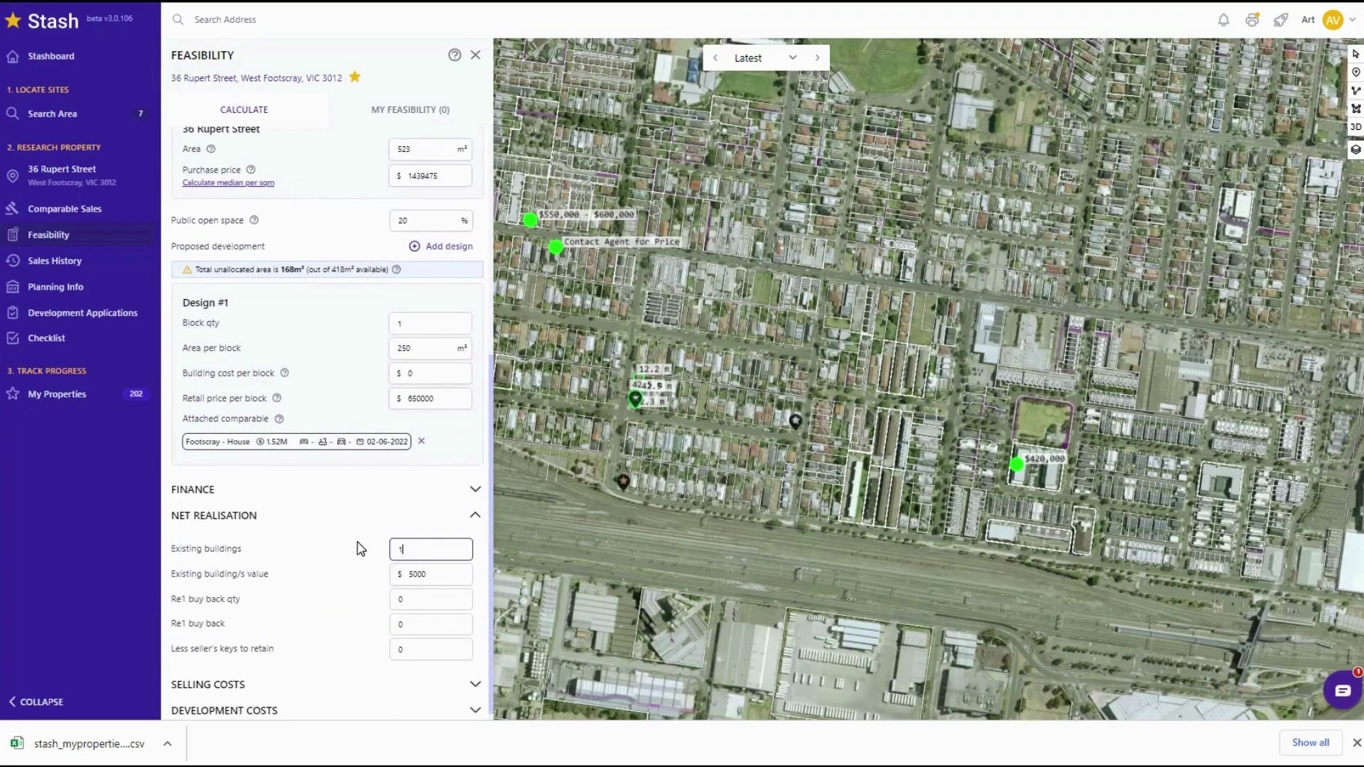
{"action": "left_click_drag", "start_coordinate": [439, 574], "coordinate": [388, 574]}
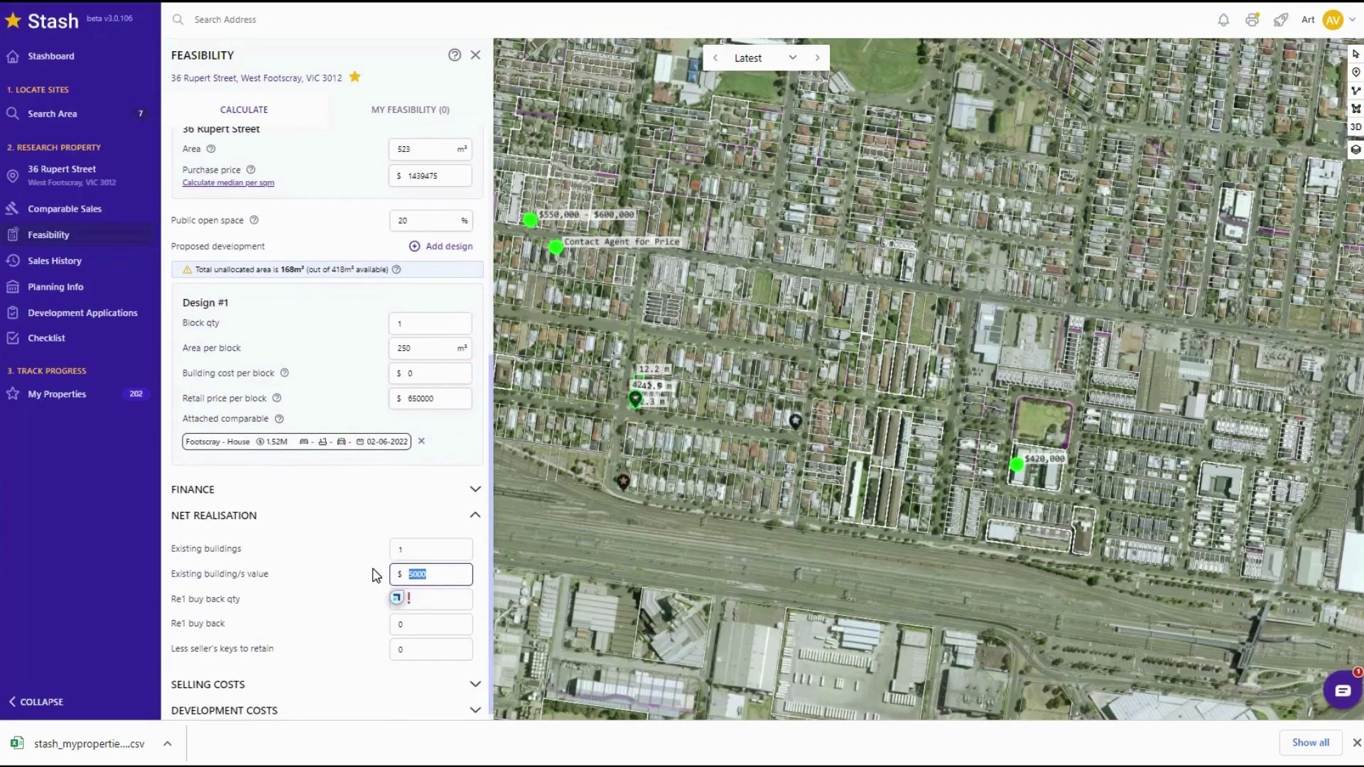
{"action": "type", "text": "12"}
{"action": "left_click", "coordinate": [389, 511]}
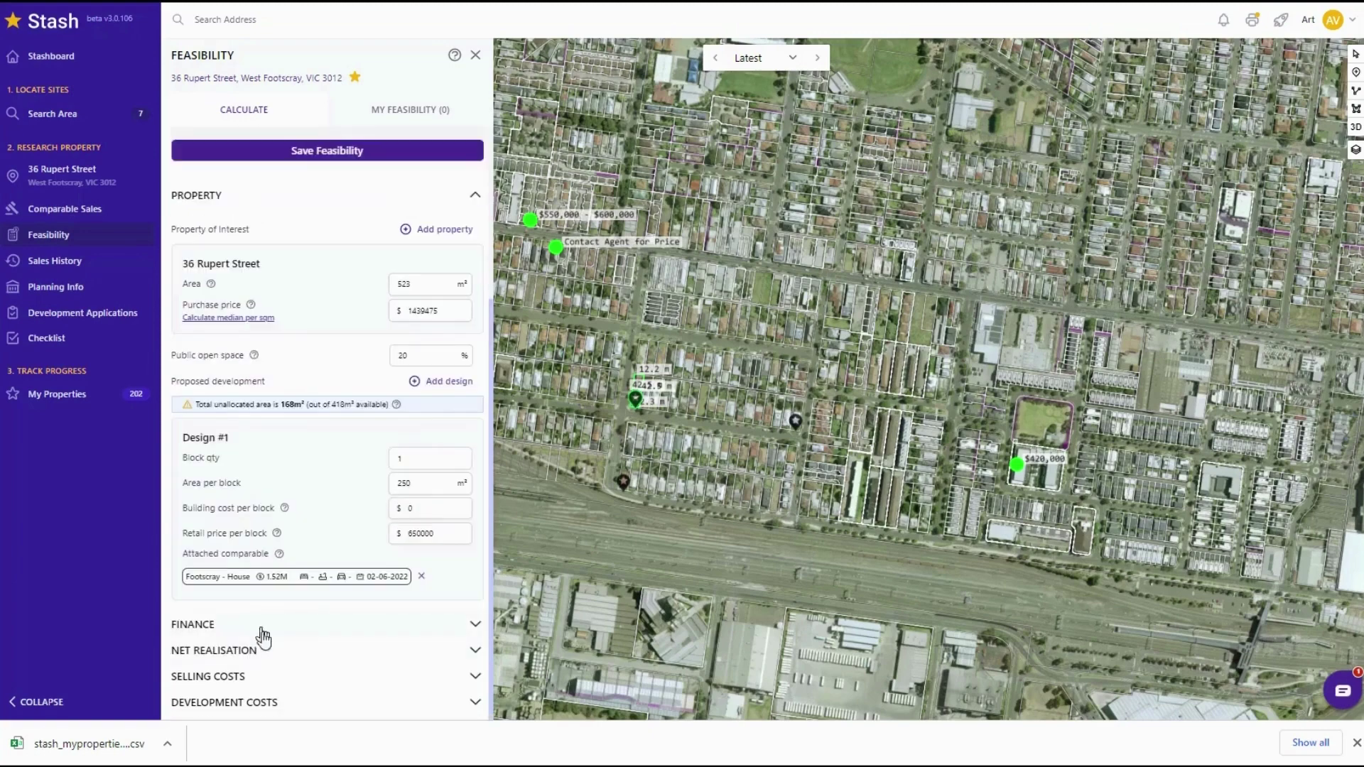
- Review the results ($225,439 net profit, -$164,420 remaining profit) and start Save Feasibility
{"action": "scroll", "coordinate": [274, 611], "scroll_direction": "up", "scroll_amount": 4}
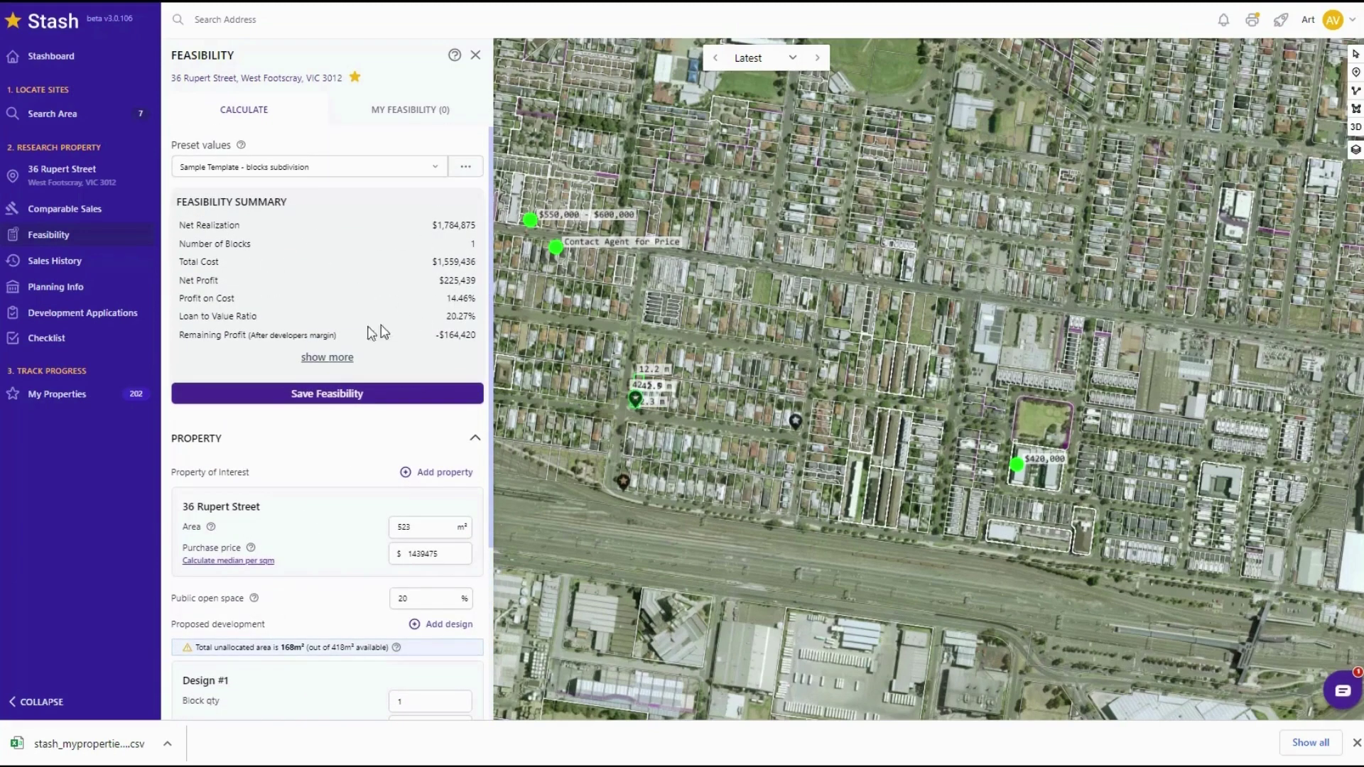
{"action": "left_click_drag", "start_coordinate": [278, 349], "coordinate": [429, 338]}
{"action": "scroll", "coordinate": [383, 515], "scroll_direction": "down", "scroll_amount": 3}
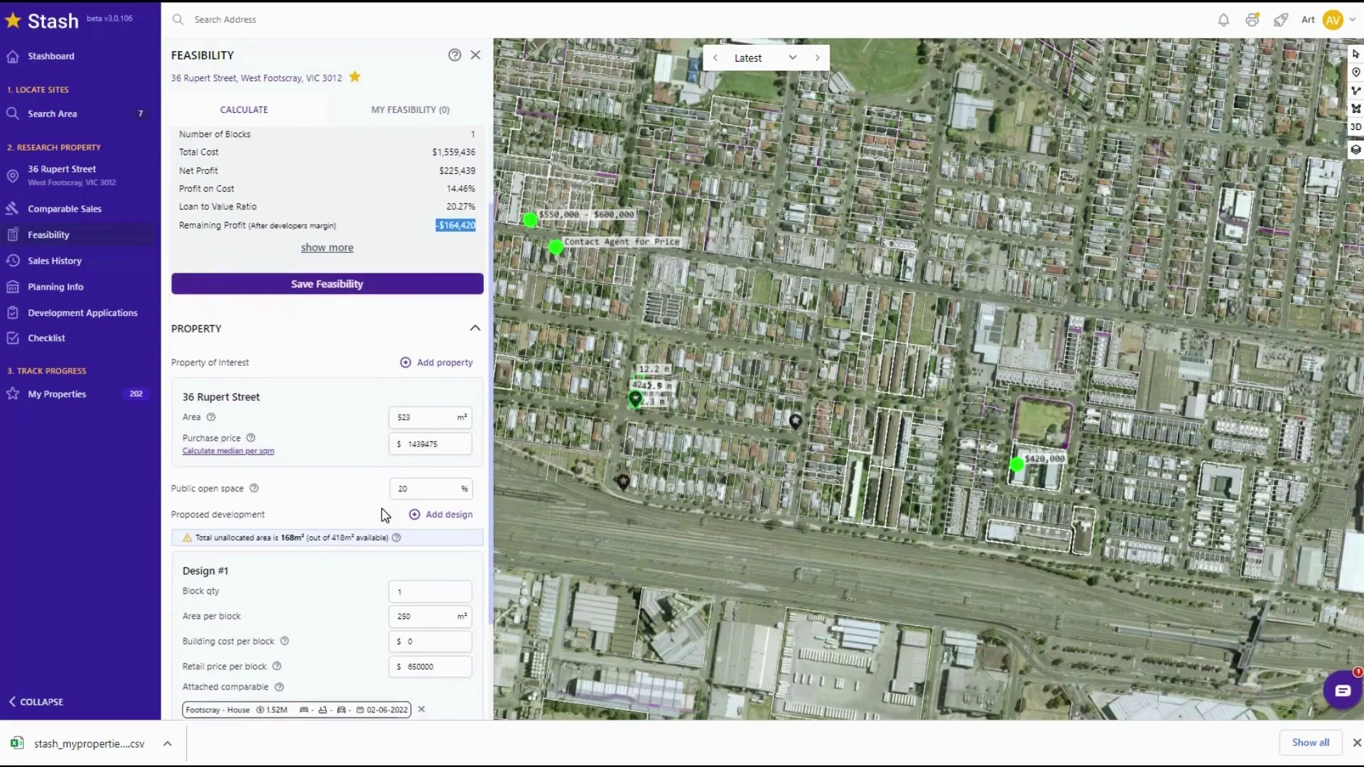
{"action": "scroll", "coordinate": [384, 515], "scroll_direction": "down", "scroll_amount": 3}
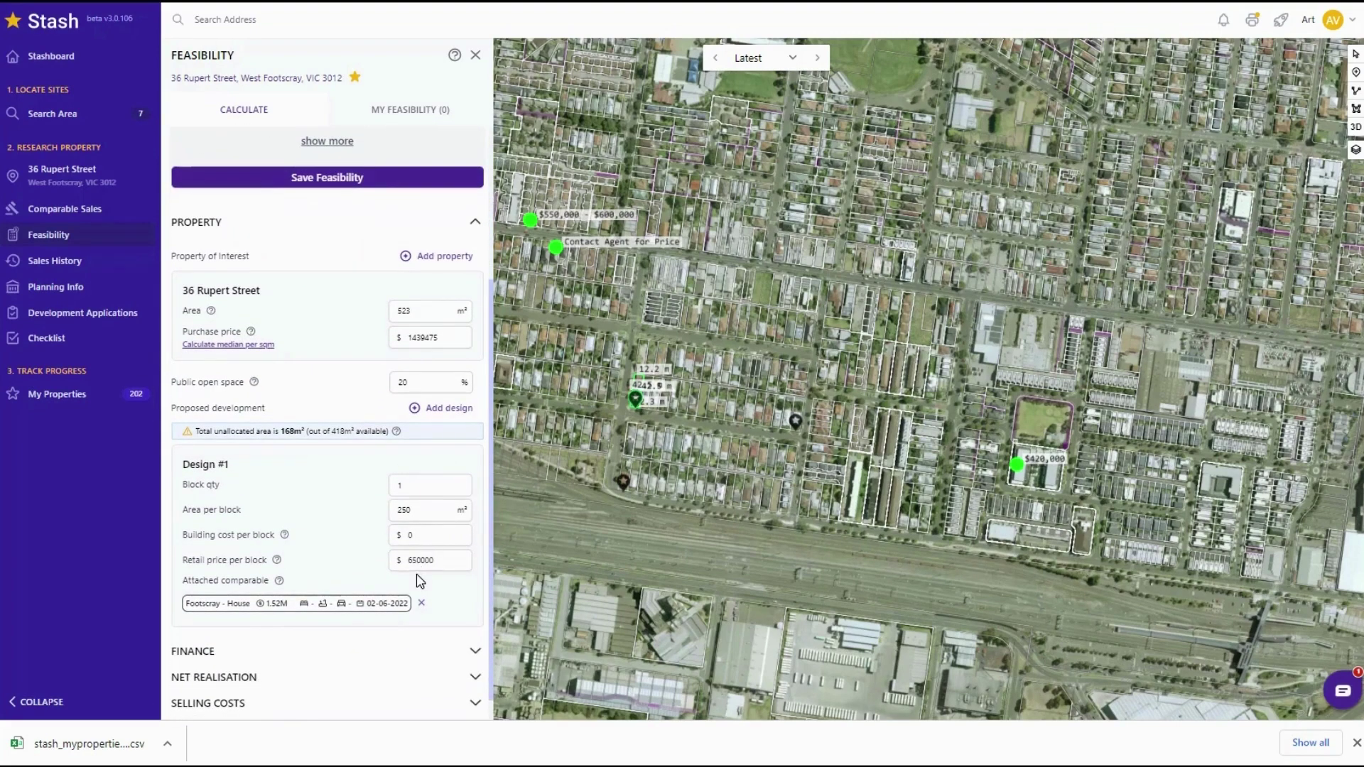
{"action": "scroll", "coordinate": [418, 579], "scroll_direction": "up", "scroll_amount": 4}
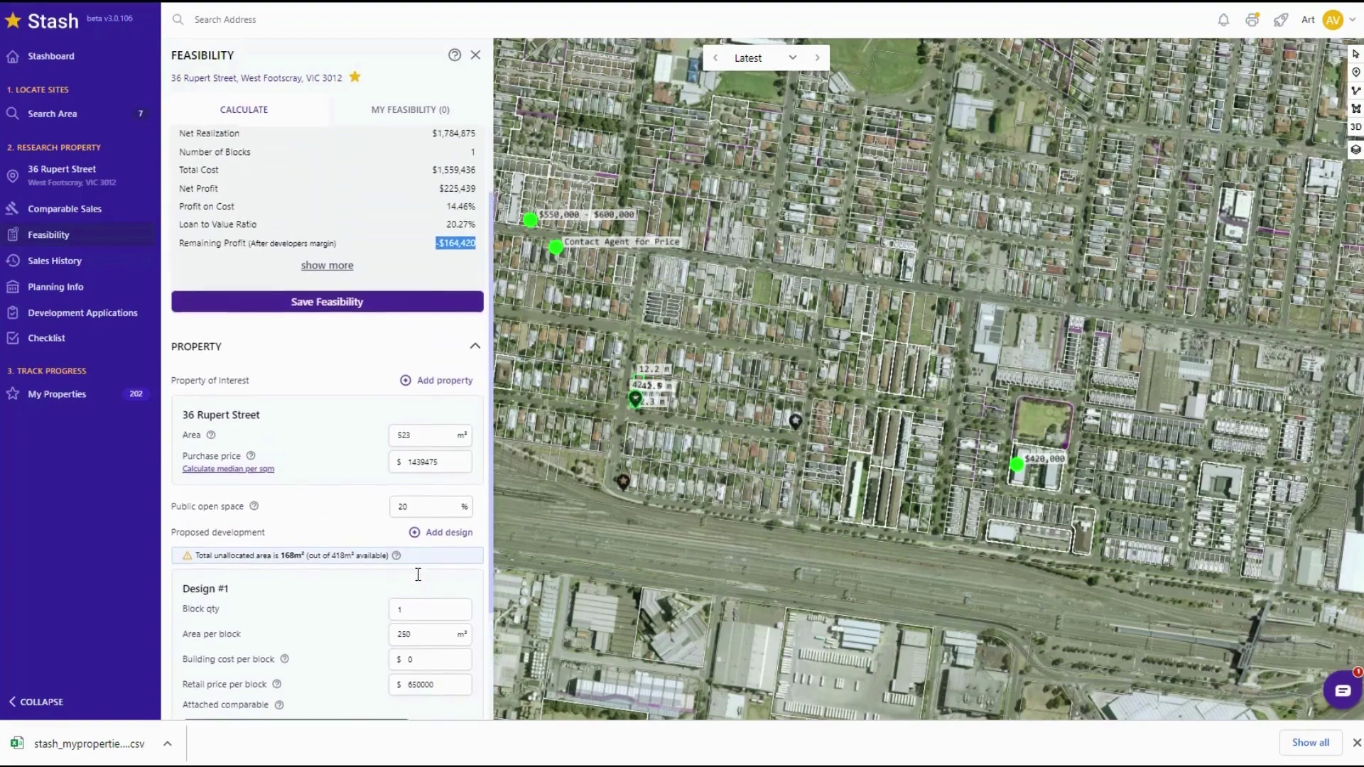
{"action": "double_click", "coordinate": [732, 428]}
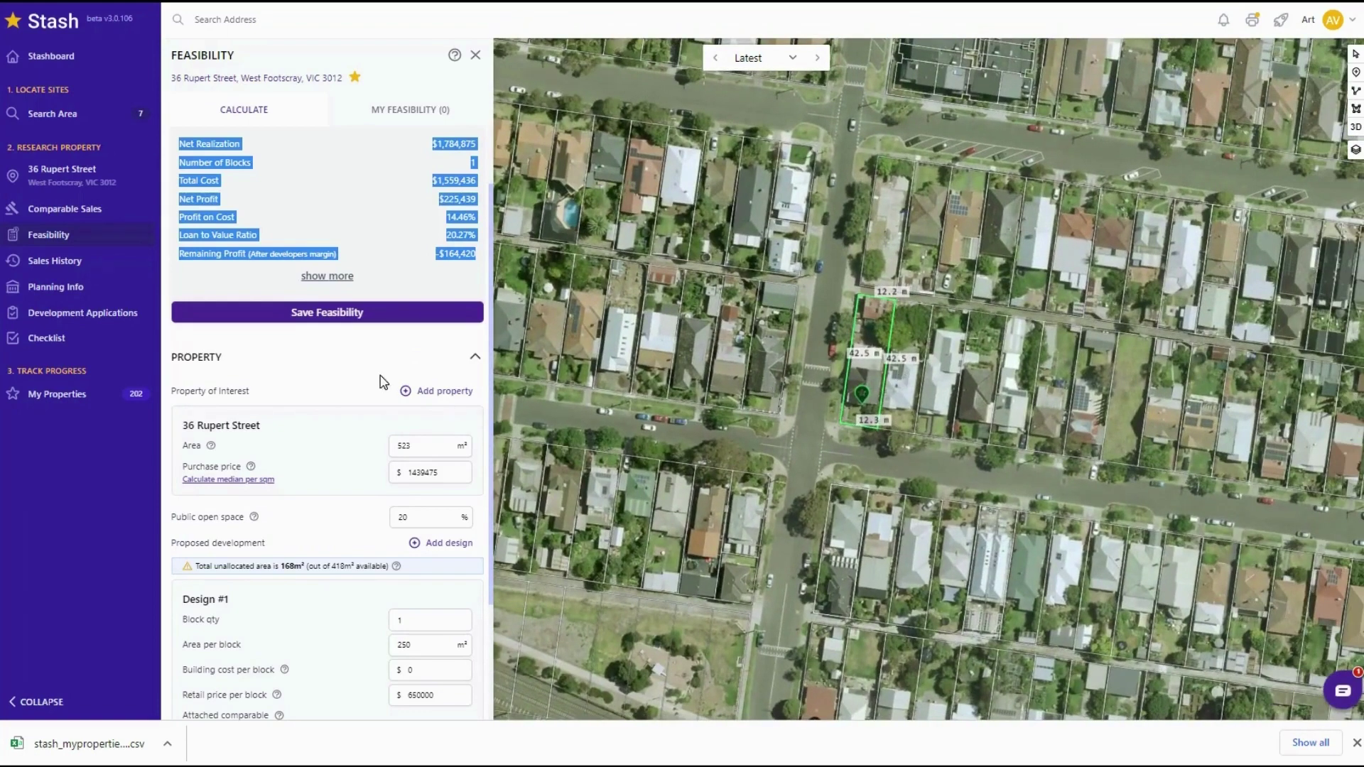
{"action": "left_click", "coordinate": [381, 314]}
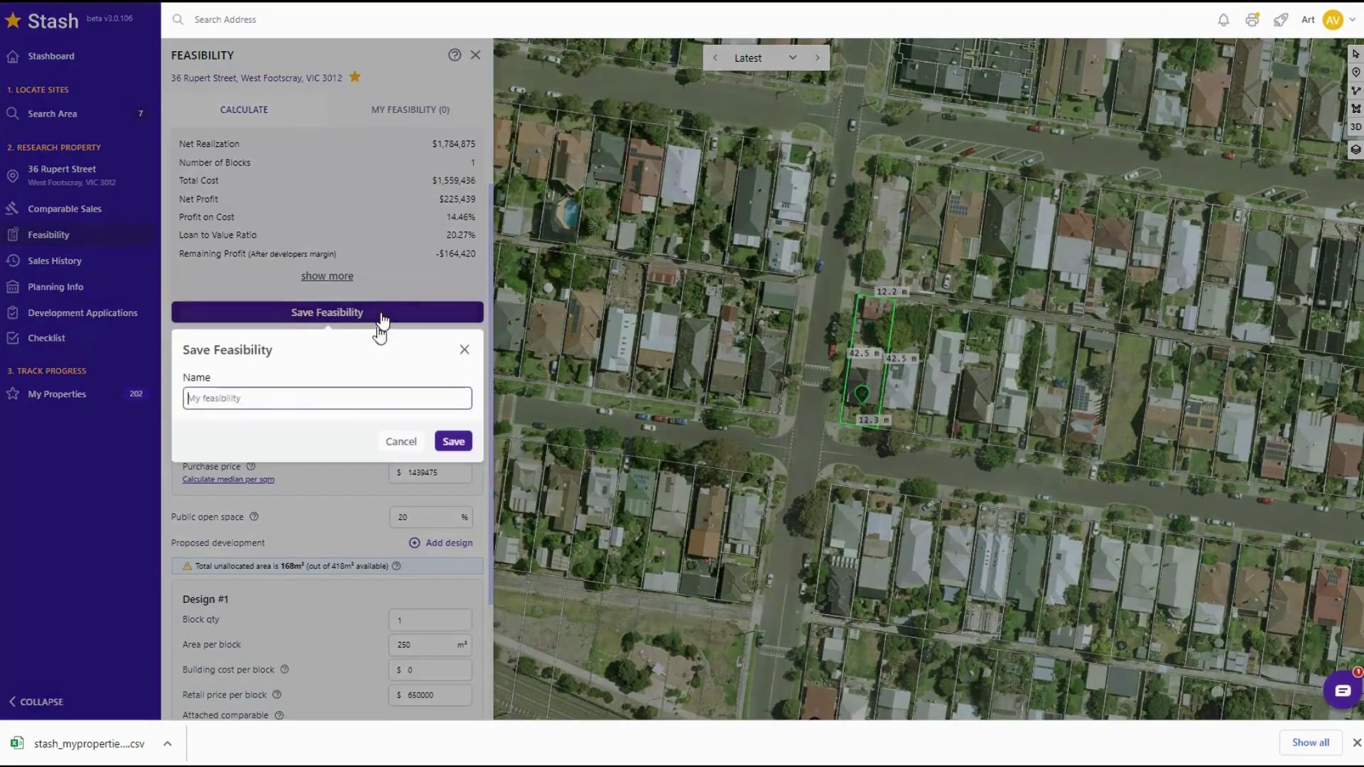
- Name the feasibility 'Test 1' and save it to My Feasibility
{"action": "type", "text": "Test 1"}
{"action": "left_click", "coordinate": [460, 443]}
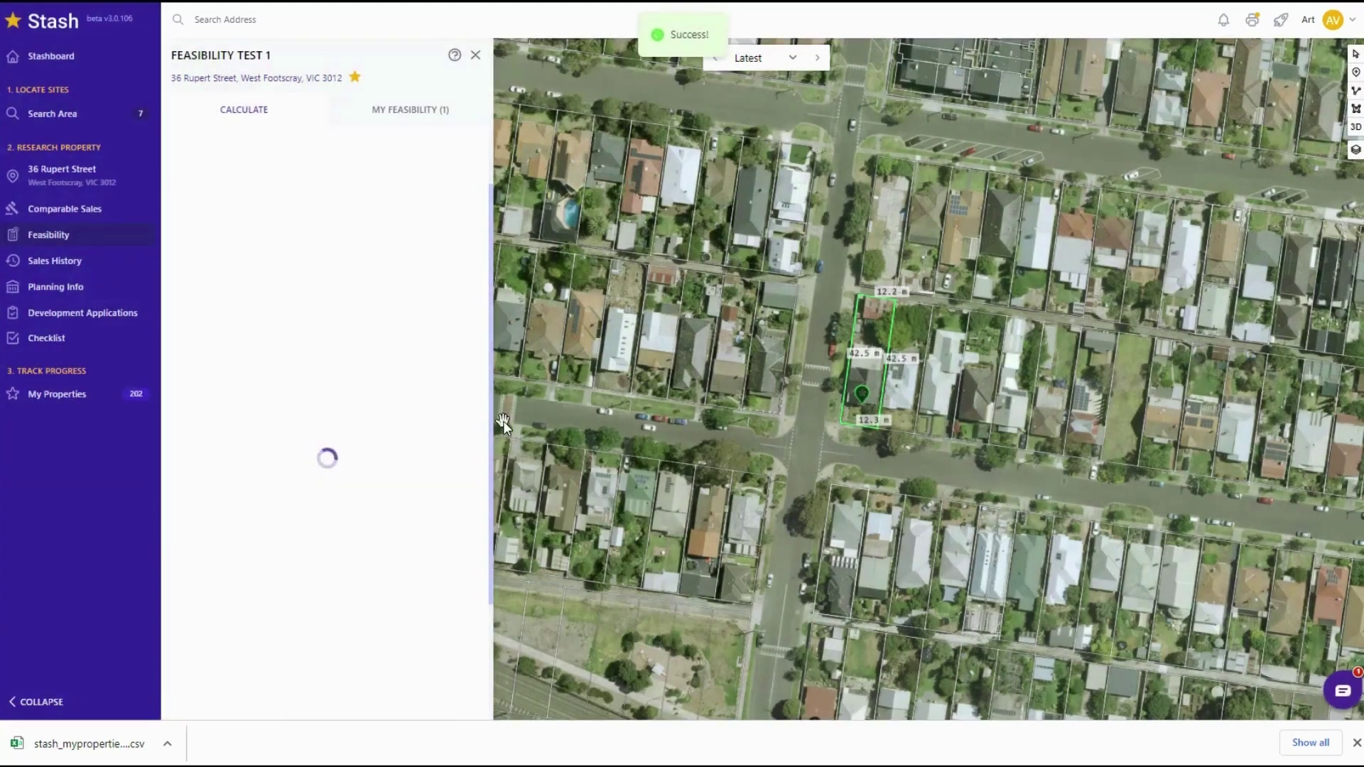
{"action": "scroll", "coordinate": [340, 372], "scroll_direction": "down", "scroll_amount": 1}
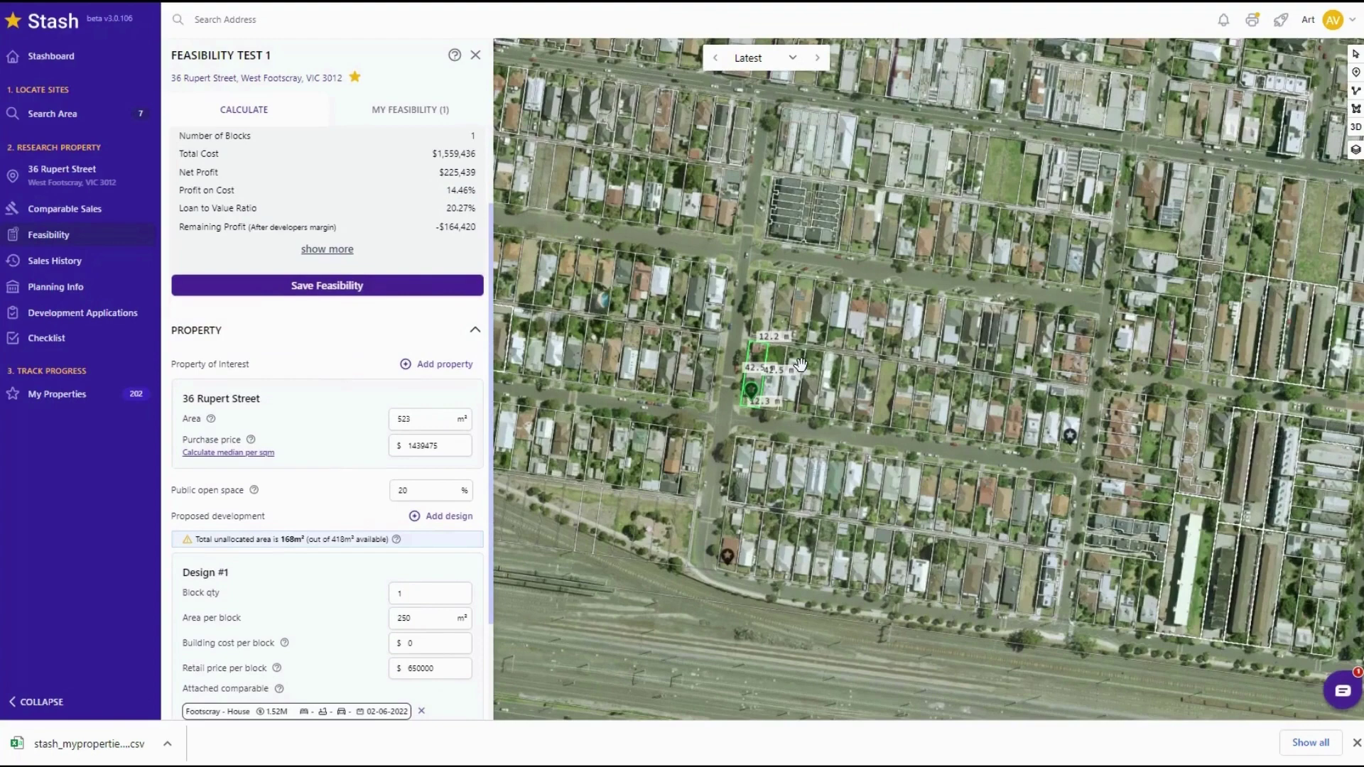
{"action": "scroll", "coordinate": [767, 334], "scroll_direction": "up", "scroll_amount": 3}
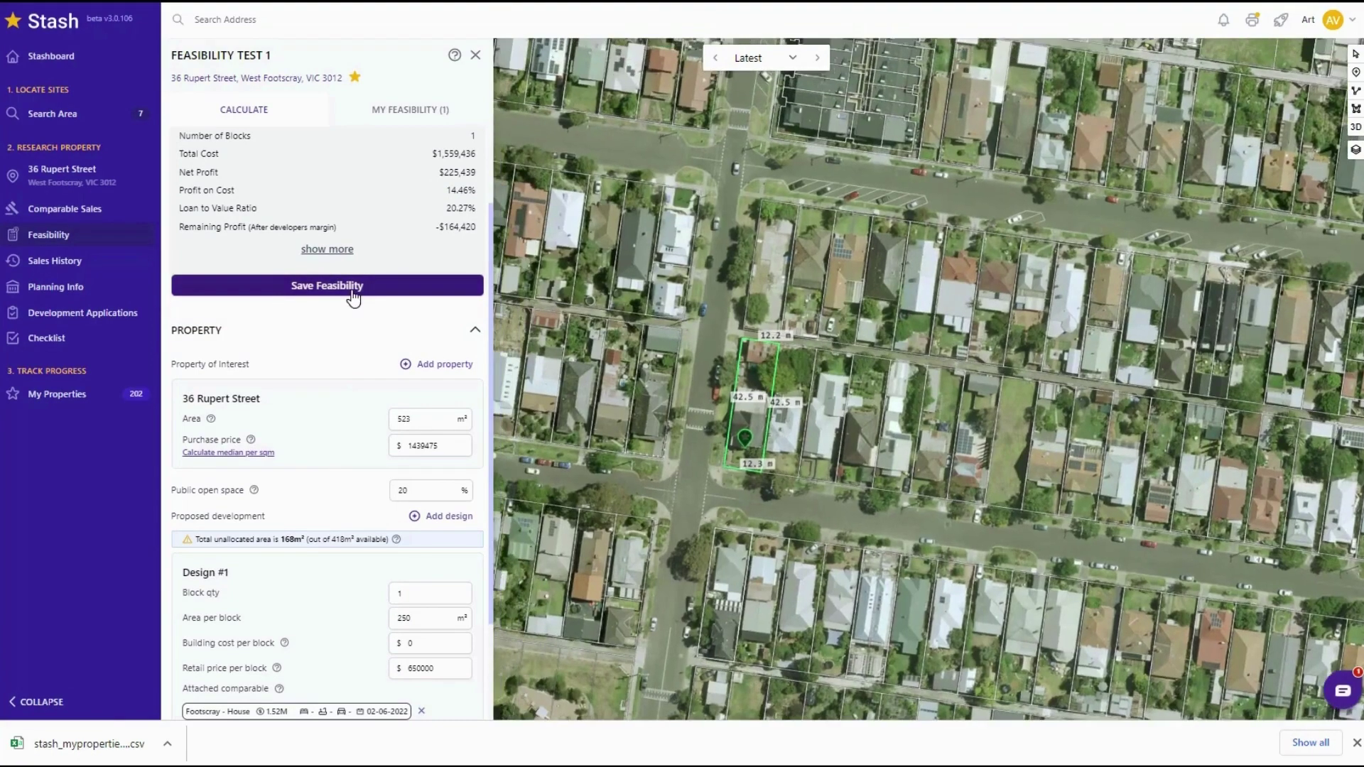
{"action": "left_click", "coordinate": [426, 368]}
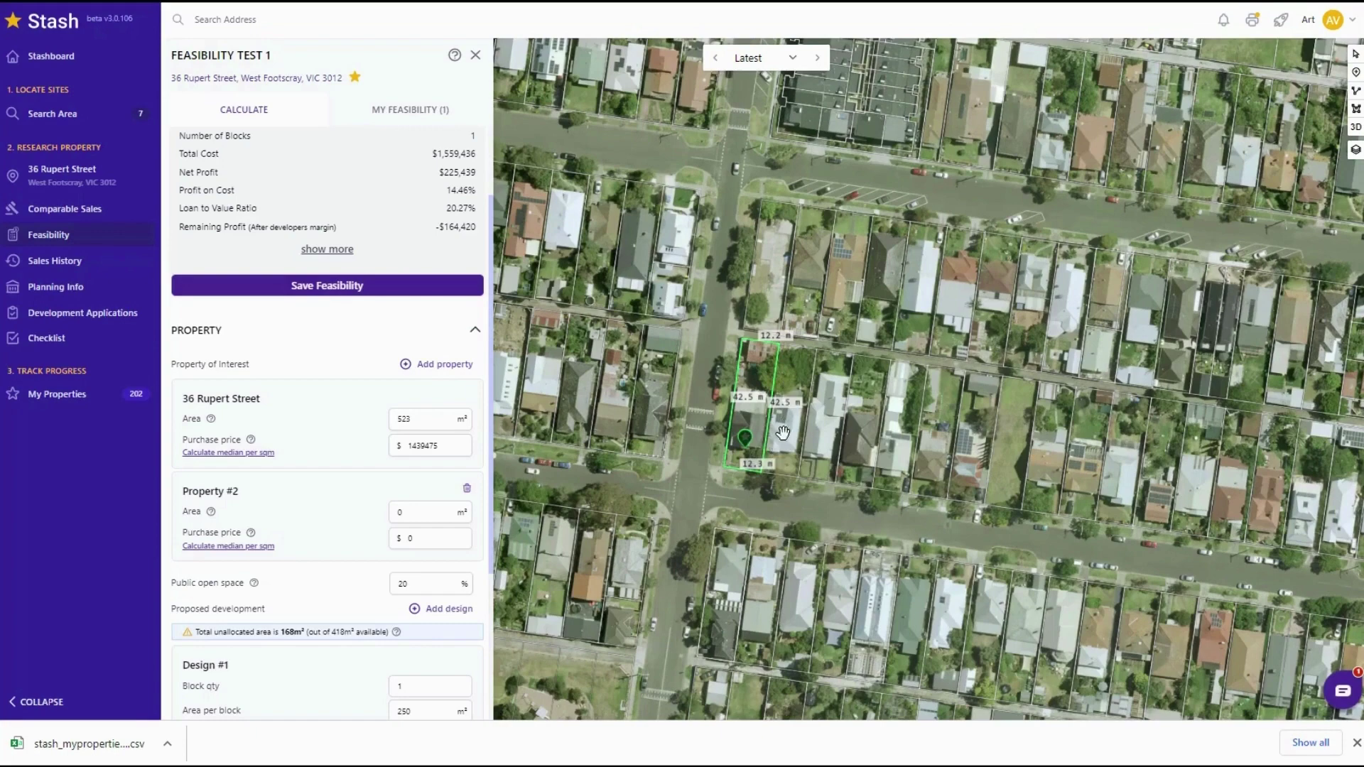
{"action": "left_click", "coordinate": [427, 515]}
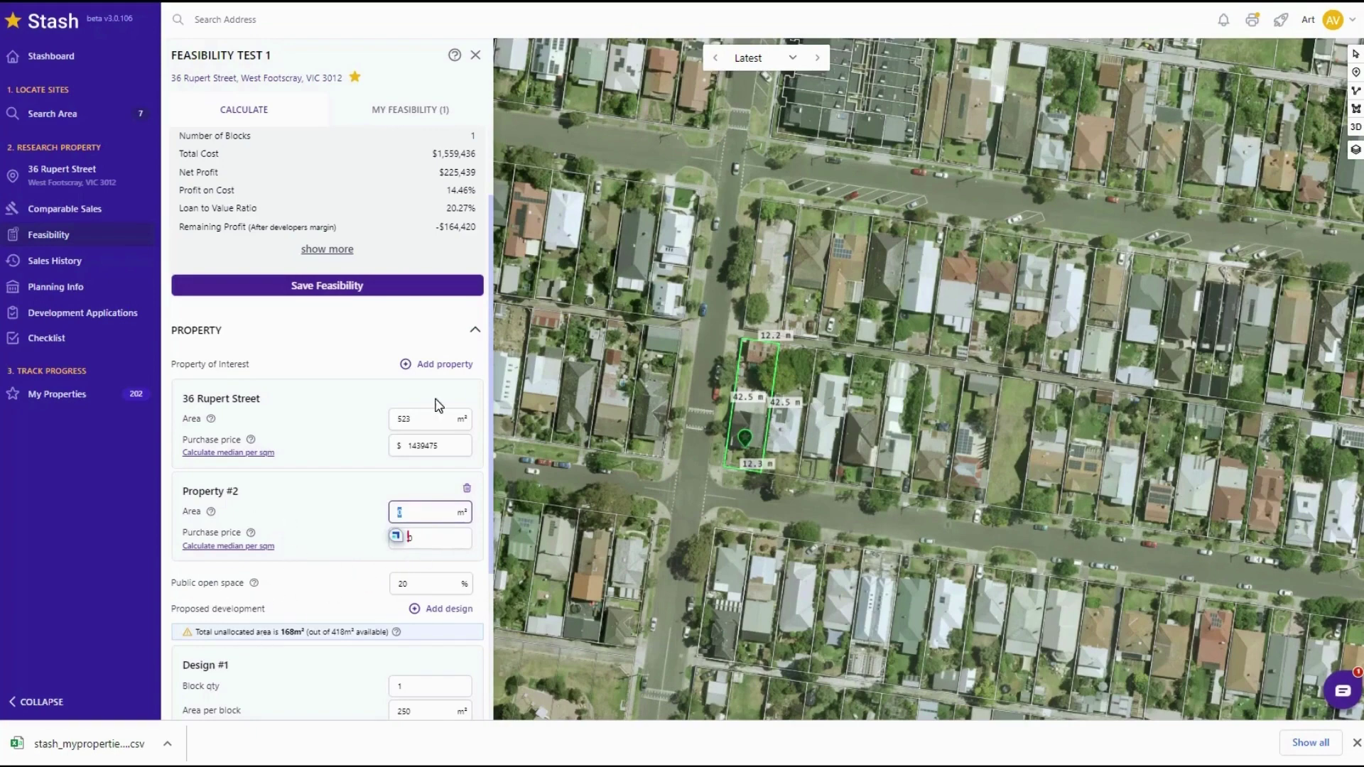
{"action": "scroll", "coordinate": [438, 405], "scroll_direction": "down", "scroll_amount": 2}
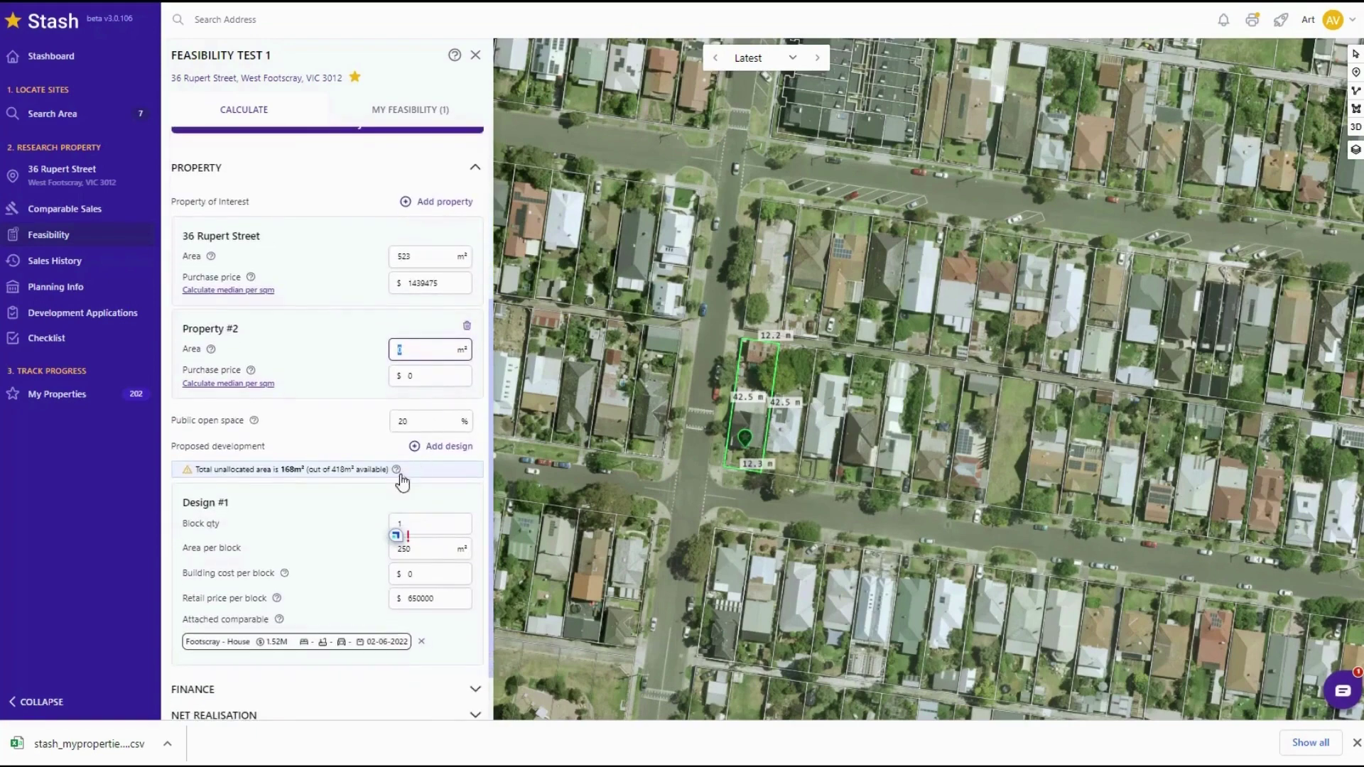
{"action": "scroll", "coordinate": [386, 504], "scroll_direction": "down", "scroll_amount": 1}
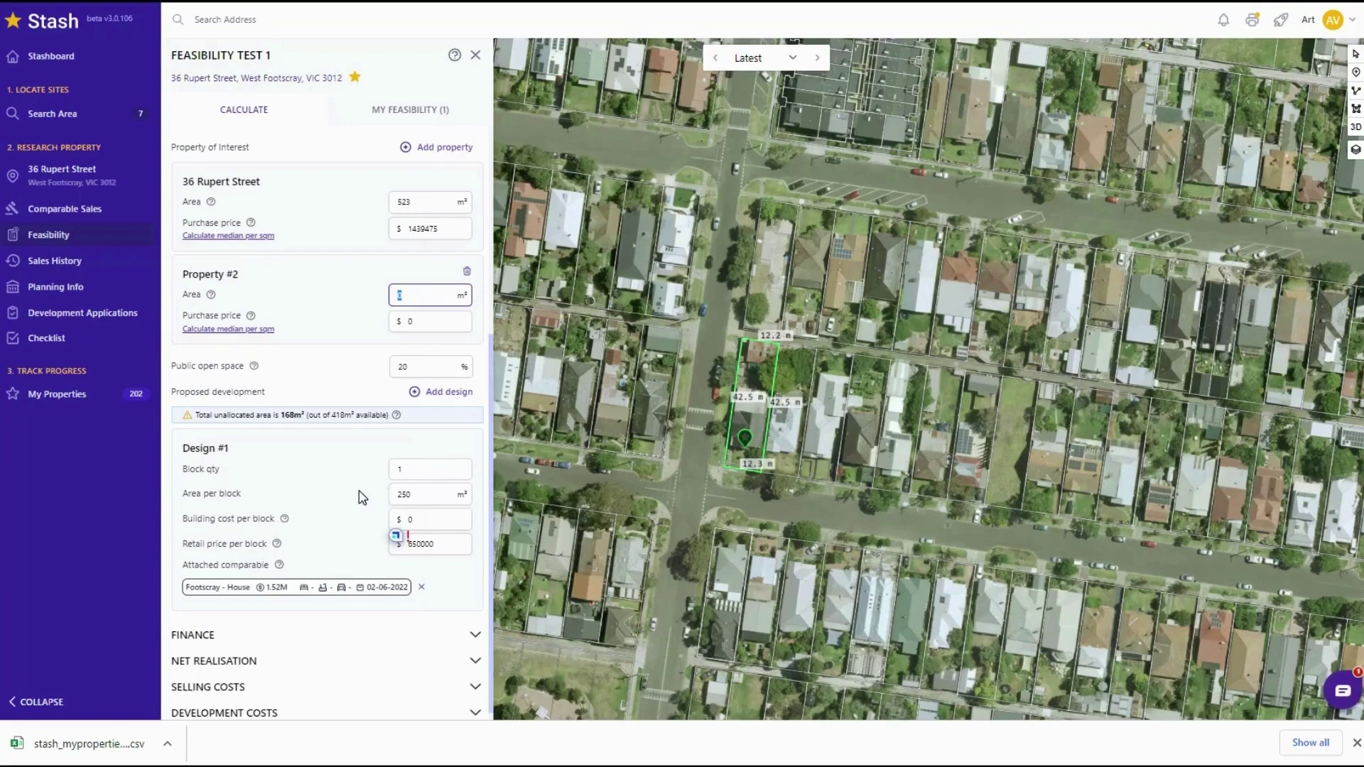
{"action": "scroll", "coordinate": [363, 498], "scroll_direction": "down", "scroll_amount": 1}
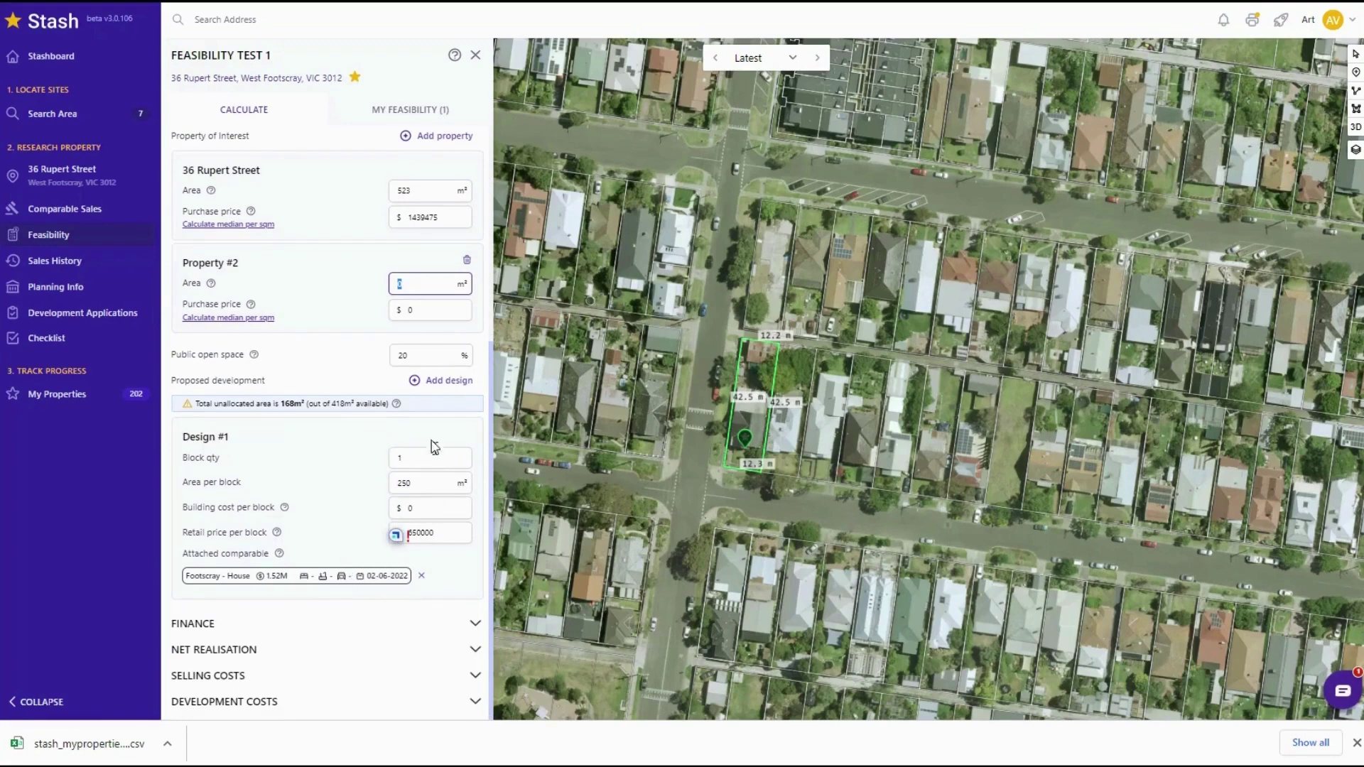
{"action": "left_click", "coordinate": [449, 381]}
{"action": "scroll", "coordinate": [445, 398], "scroll_direction": "down", "scroll_amount": 2}
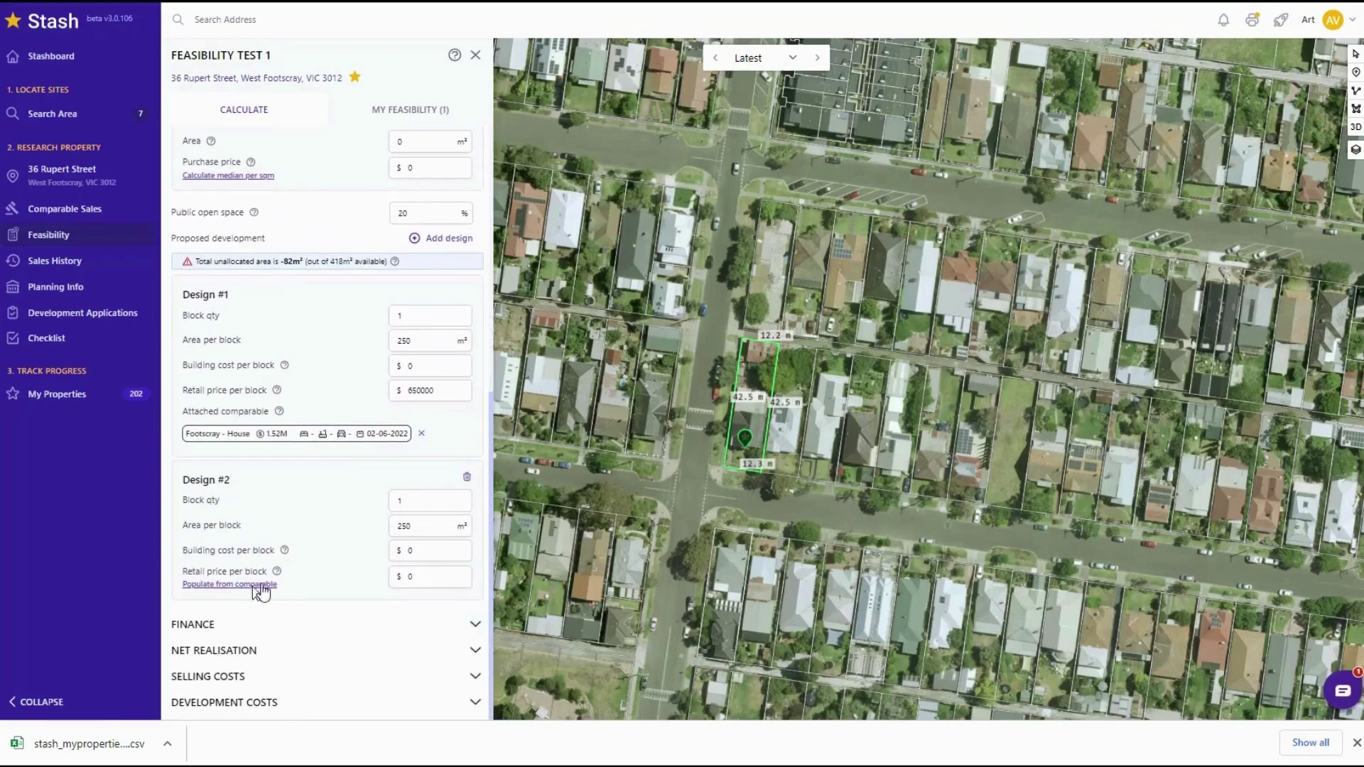
{"action": "scroll", "coordinate": [363, 589], "scroll_direction": "up", "scroll_amount": 5}
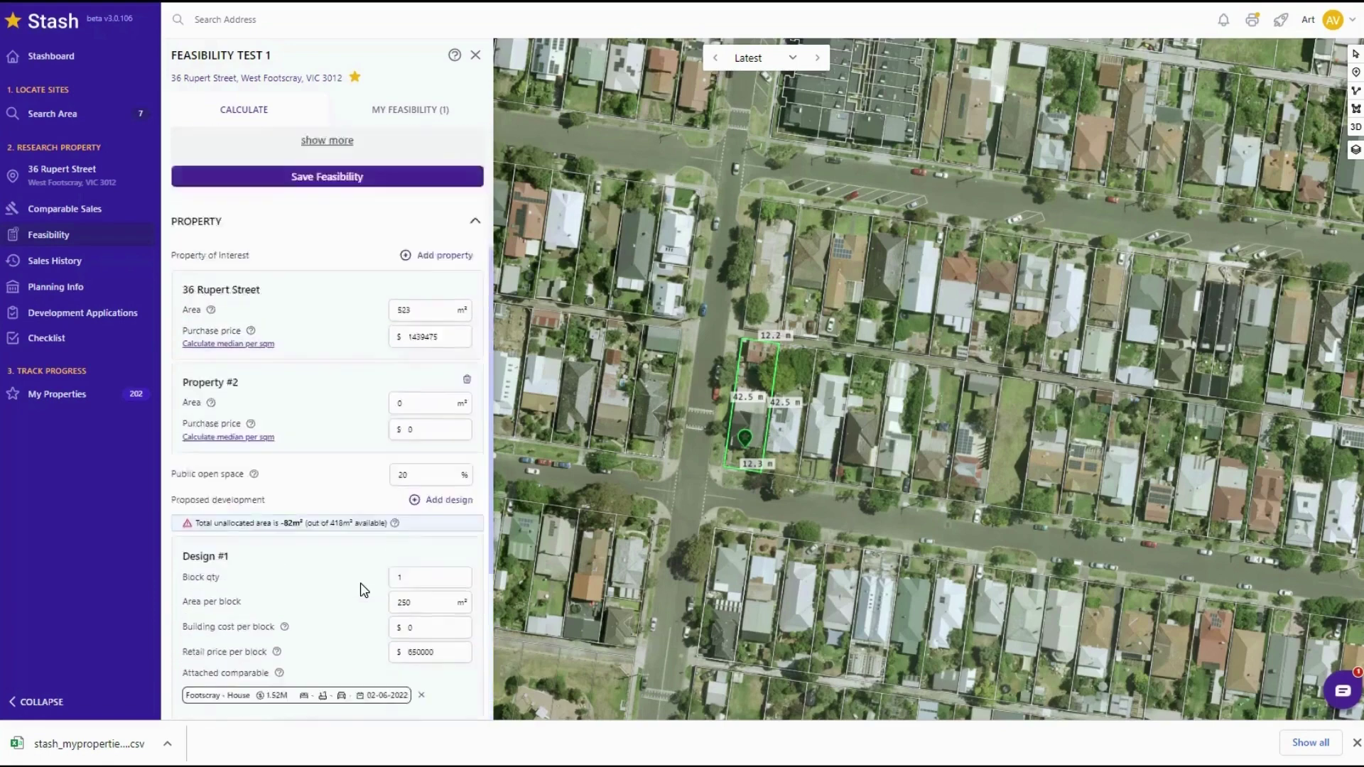
{"action": "scroll", "coordinate": [361, 588], "scroll_direction": "down", "scroll_amount": 5}
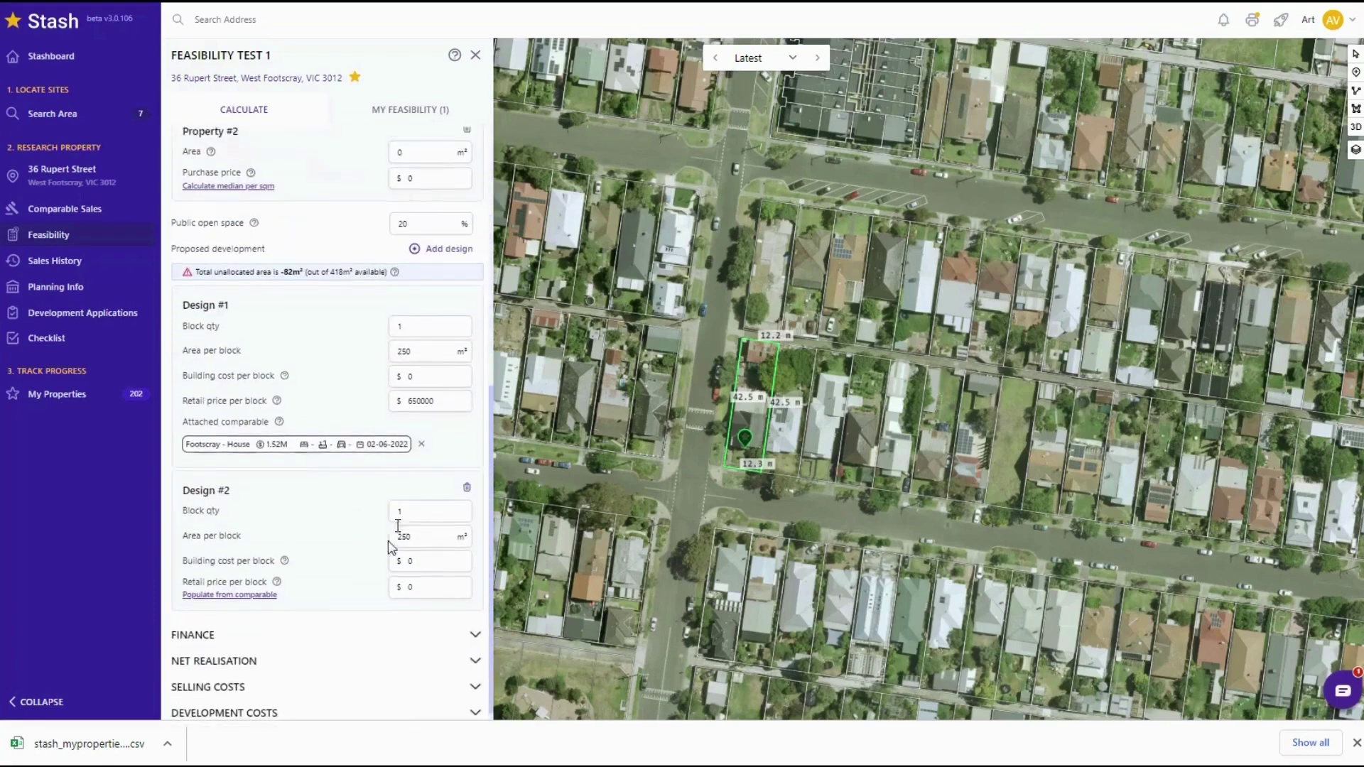
{"action": "left_click", "coordinate": [467, 477]}
{"action": "scroll", "coordinate": [384, 327], "scroll_direction": "up", "scroll_amount": 5}
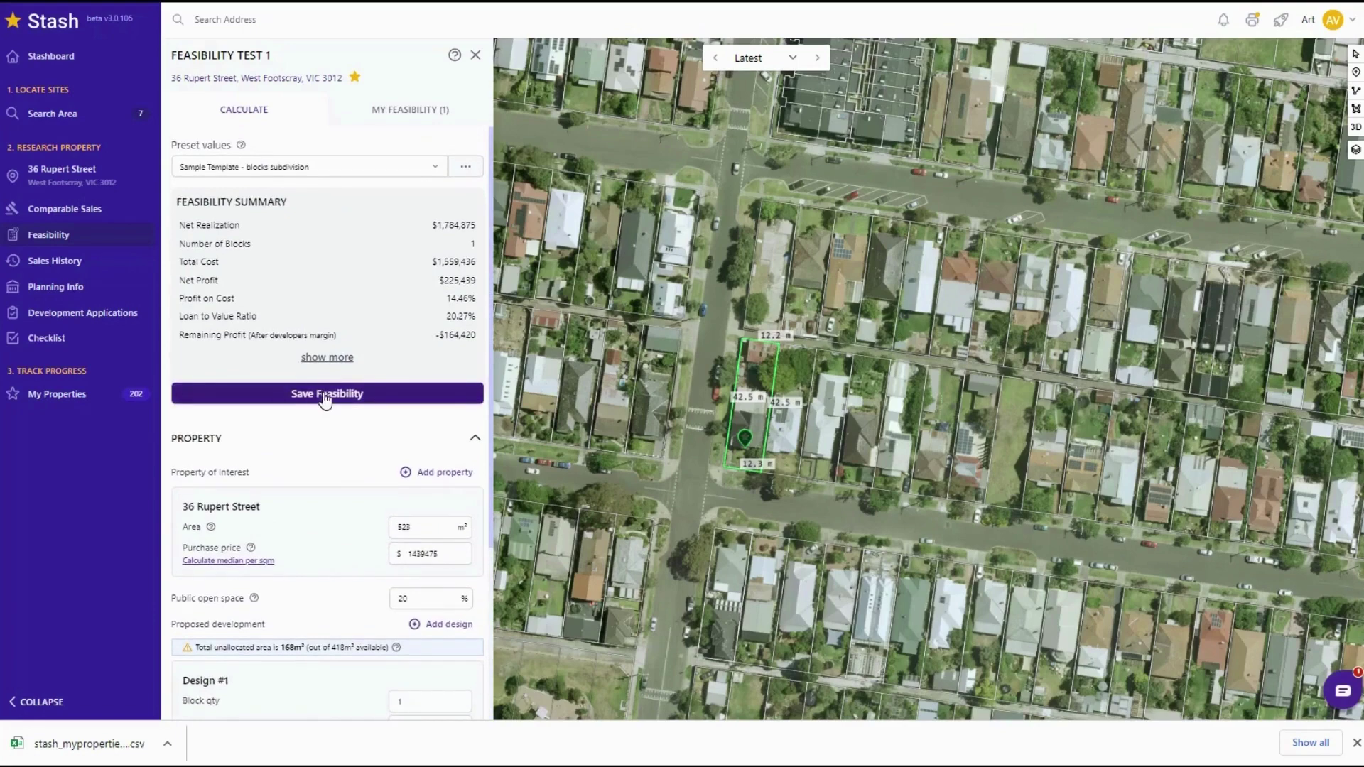
{"action": "scroll", "coordinate": [324, 401], "scroll_direction": "down", "scroll_amount": 1}
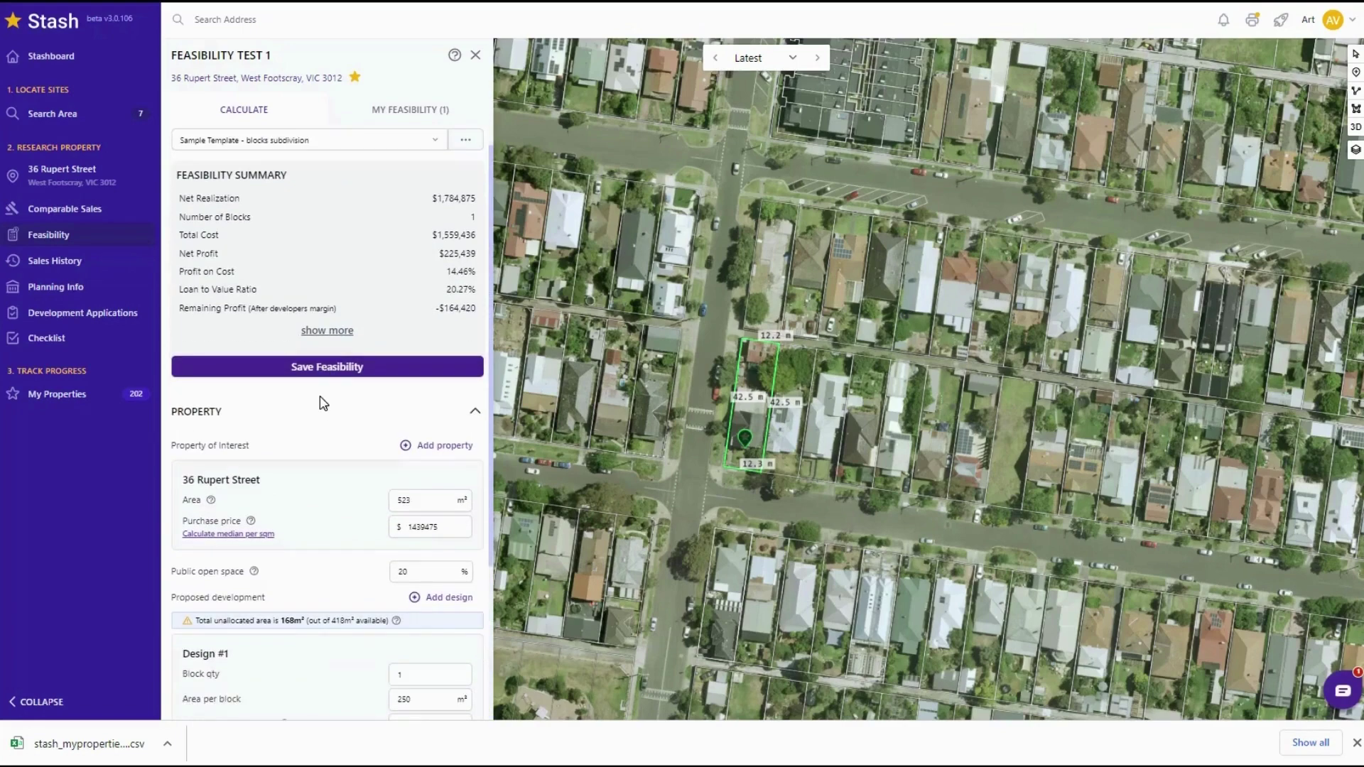
{"action": "scroll", "coordinate": [324, 404], "scroll_direction": "down", "scroll_amount": 7}
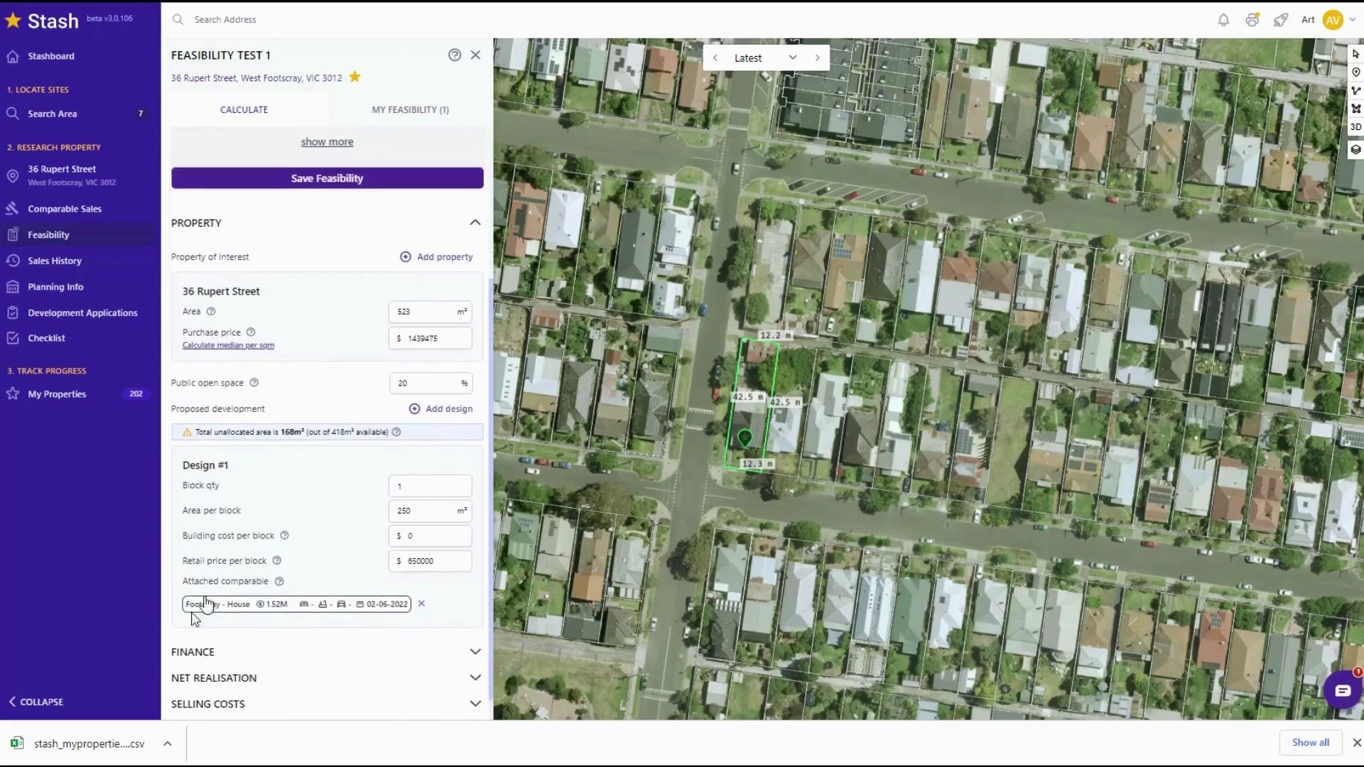
{"action": "scroll", "coordinate": [219, 589], "scroll_direction": "up", "scroll_amount": 7}
{"action": "scroll", "coordinate": [218, 588], "scroll_direction": "up", "scroll_amount": 1}
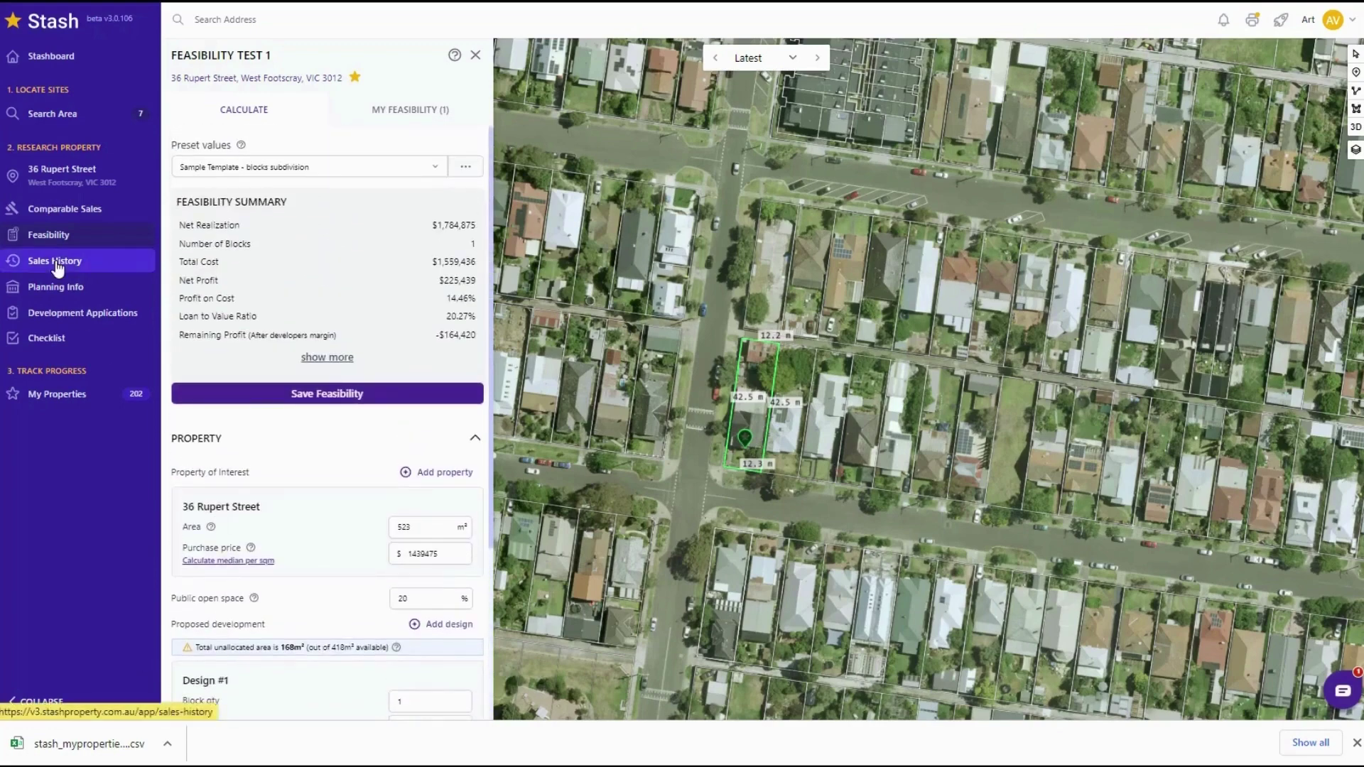
{"action": "left_click", "coordinate": [49, 186]}
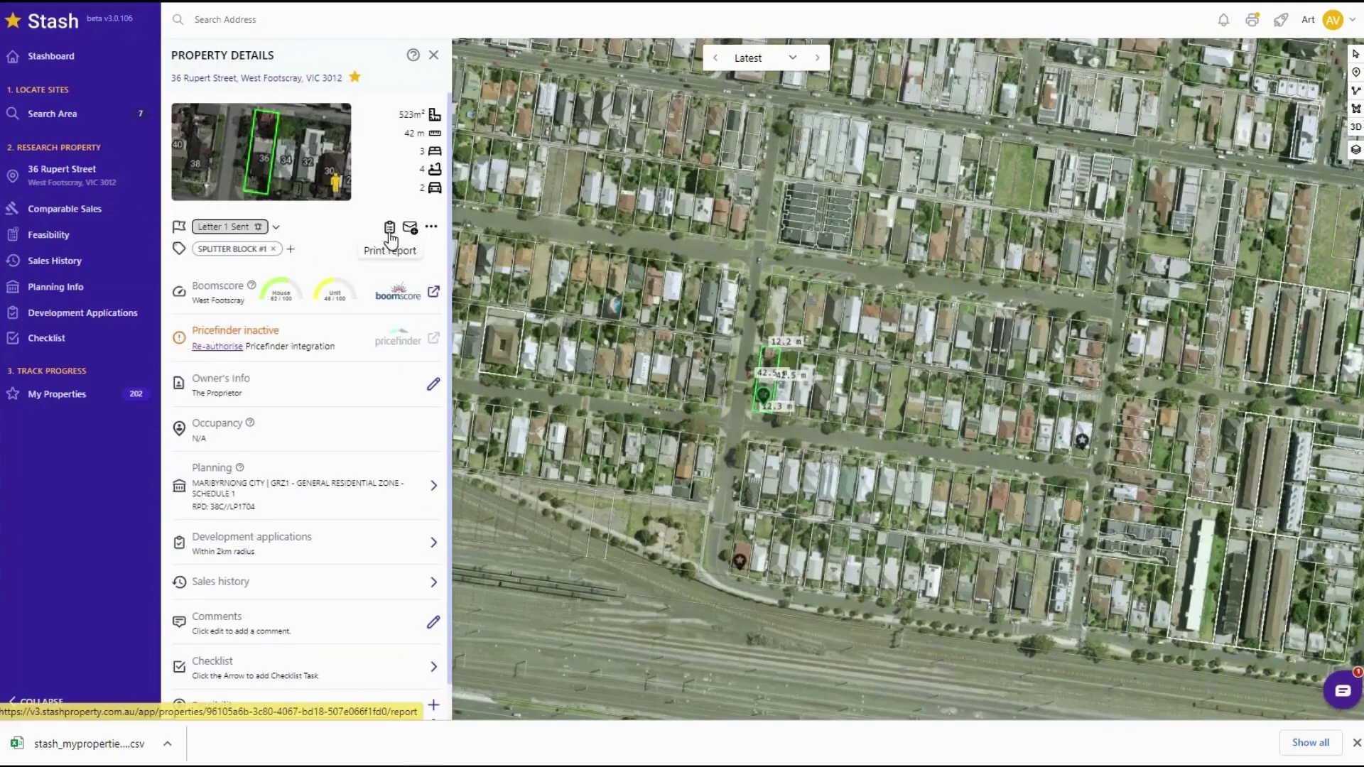
- Populate the checklist from the Splitter Block template and tick Correct Zoning, Transport and Shopping
{"action": "left_click", "coordinate": [50, 339]}
{"action": "left_click", "coordinate": [310, 341]}
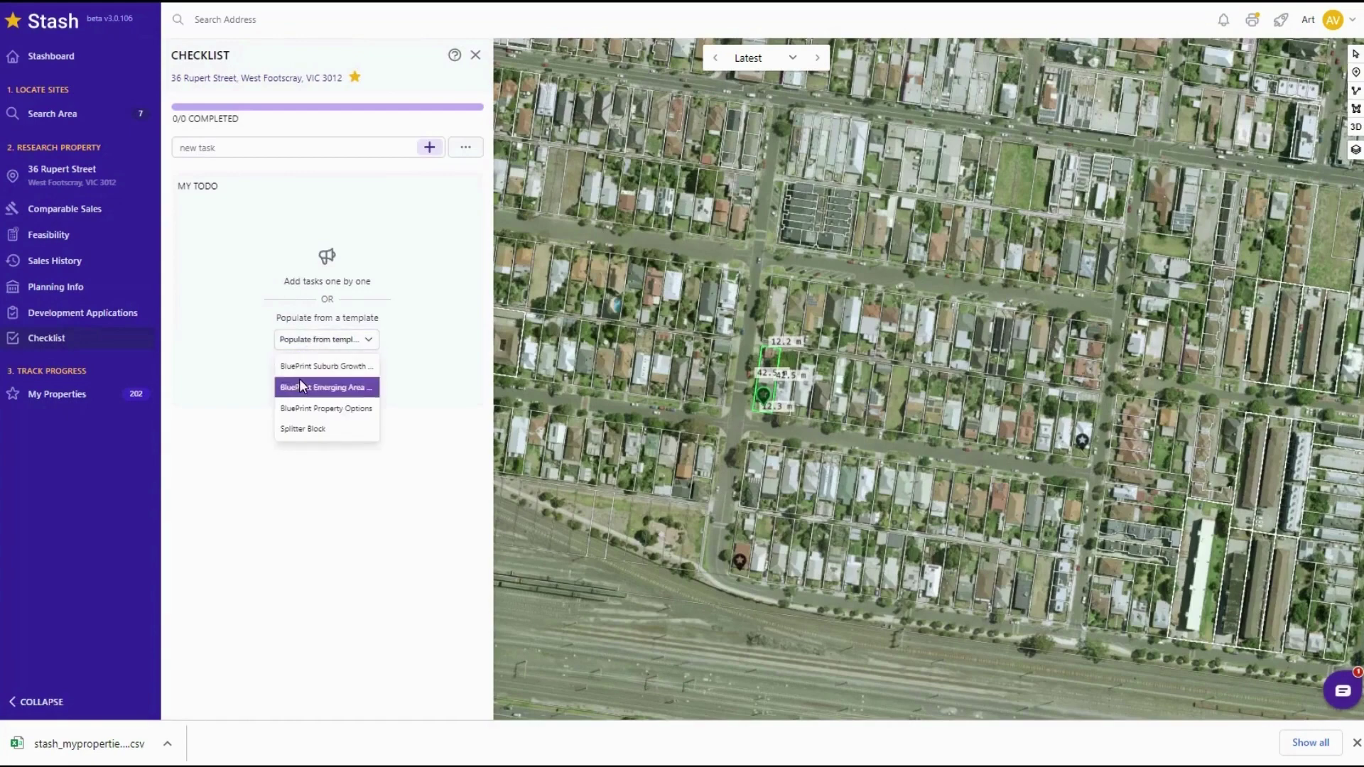
{"action": "left_click", "coordinate": [315, 430]}
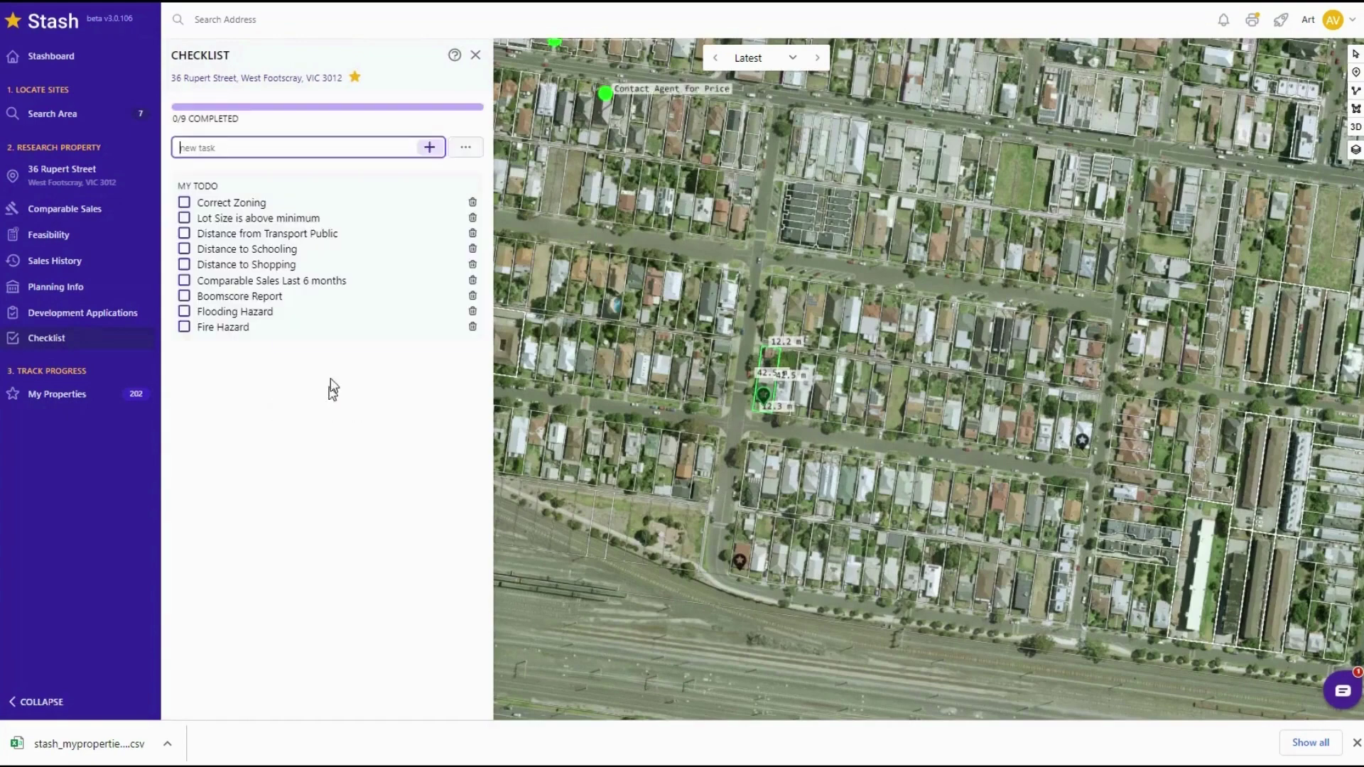
{"action": "left_click", "coordinate": [184, 203]}
{"action": "left_click", "coordinate": [184, 218]}
{"action": "left_click", "coordinate": [184, 233]}
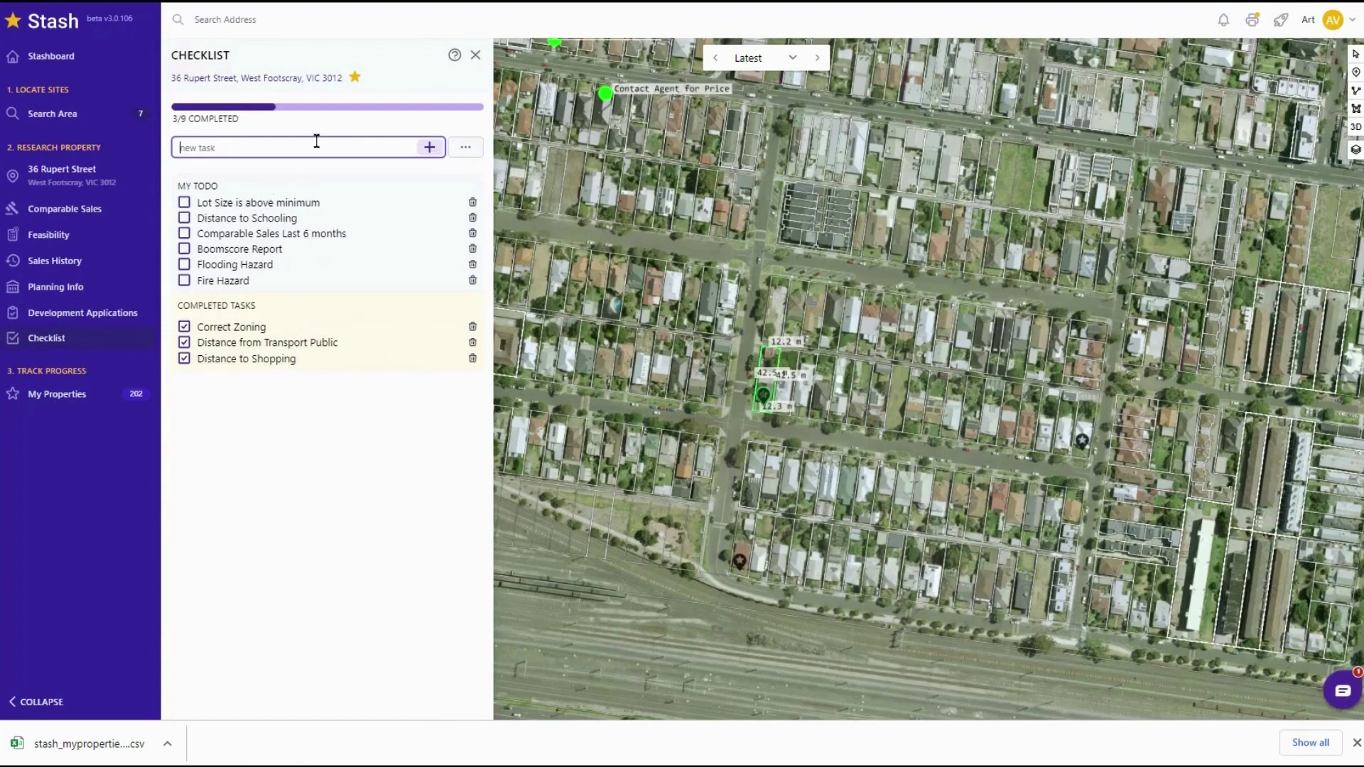
{"action": "left_click", "coordinate": [478, 60]}
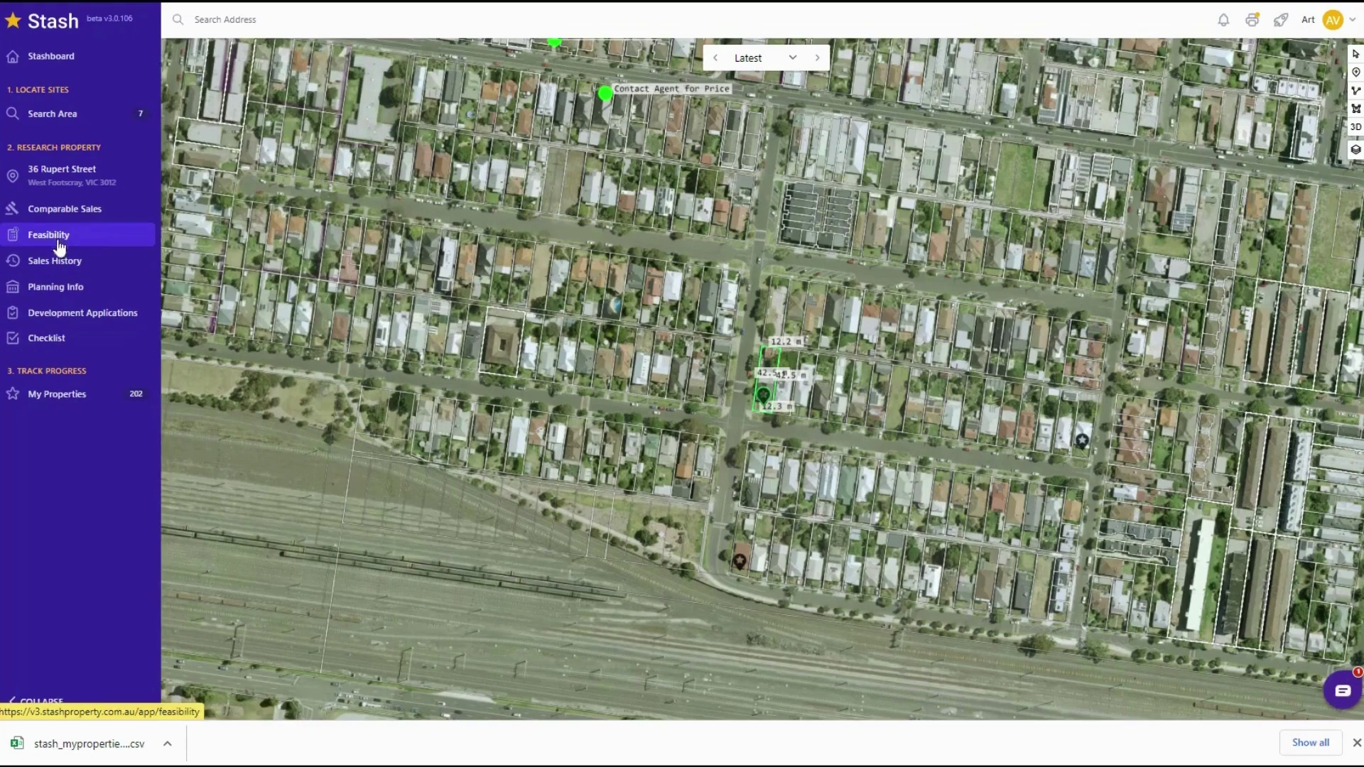
- Add the comment 'this site looks god send letter' to the property details
{"action": "left_click", "coordinate": [62, 175]}
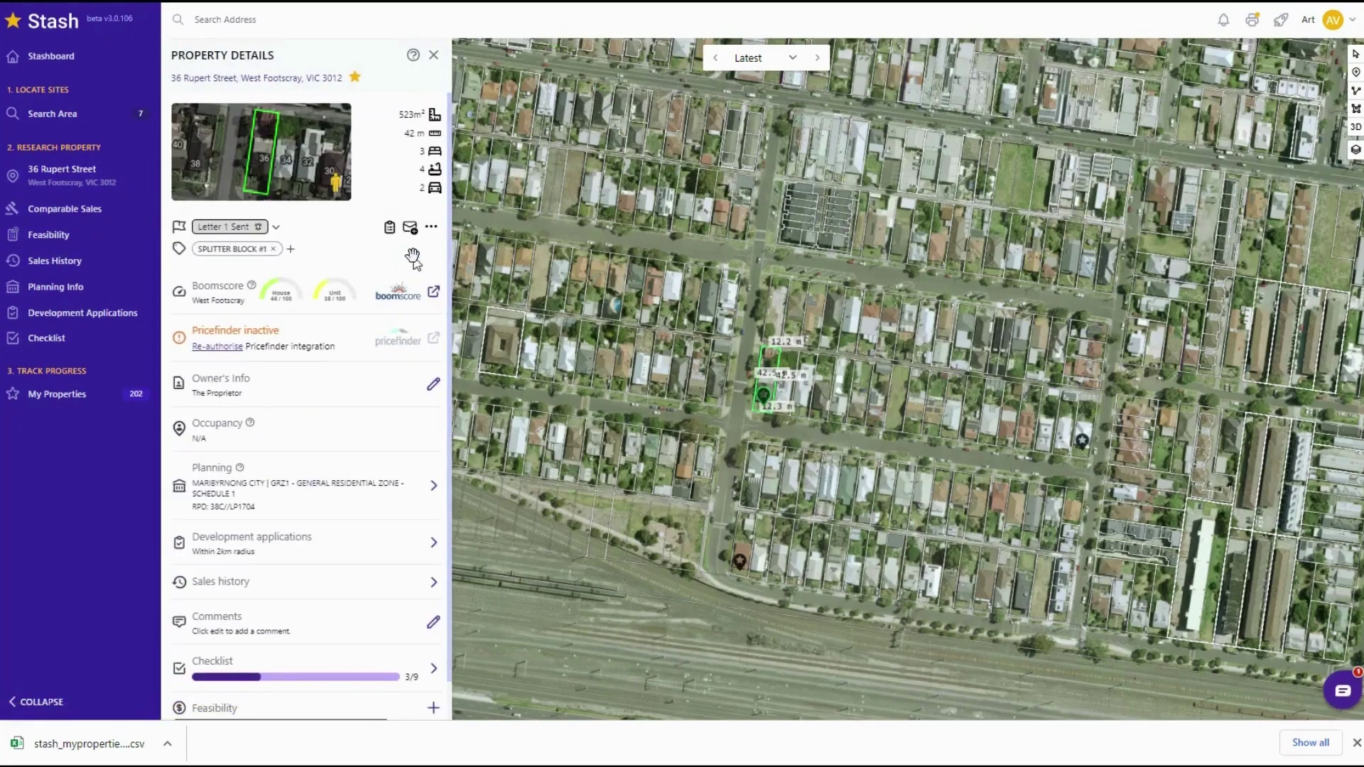
{"action": "scroll", "coordinate": [257, 562], "scroll_direction": "down", "scroll_amount": 1}
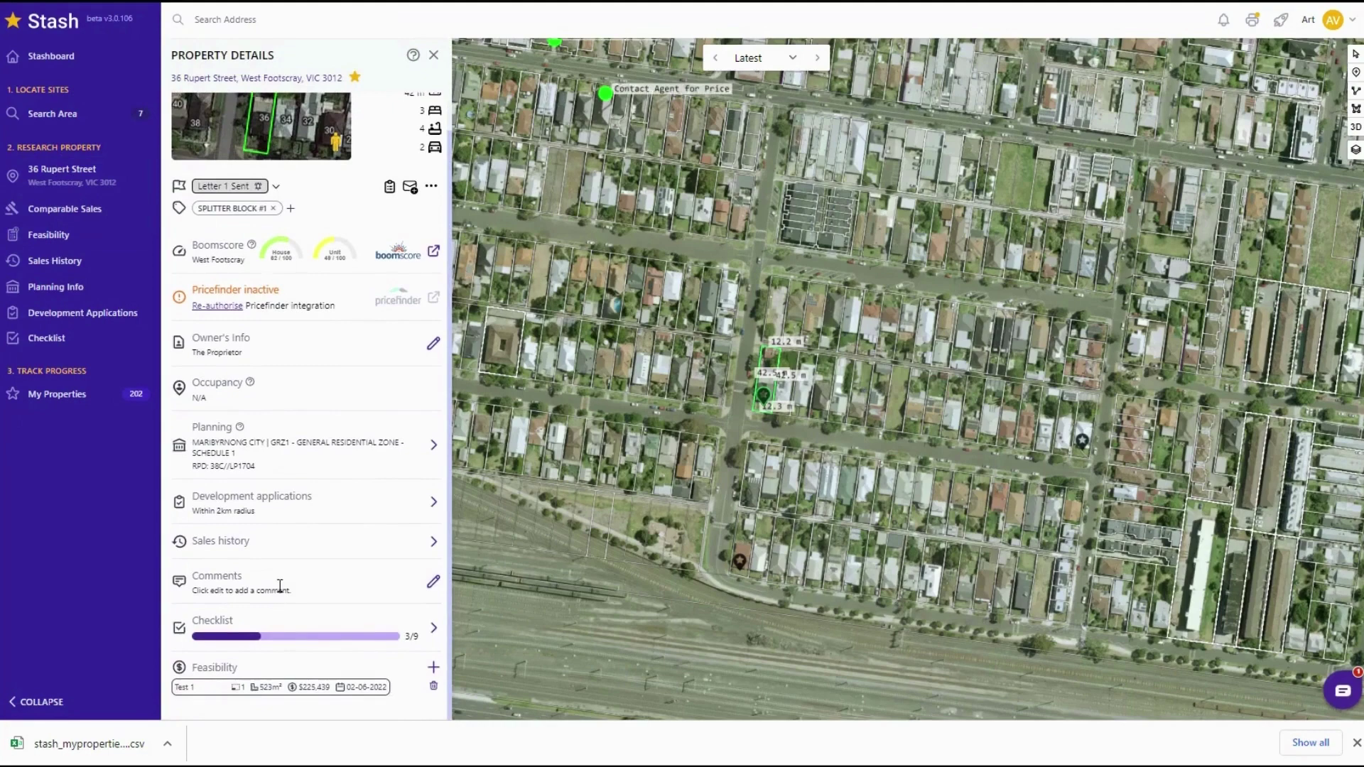
{"action": "left_click", "coordinate": [433, 582]}
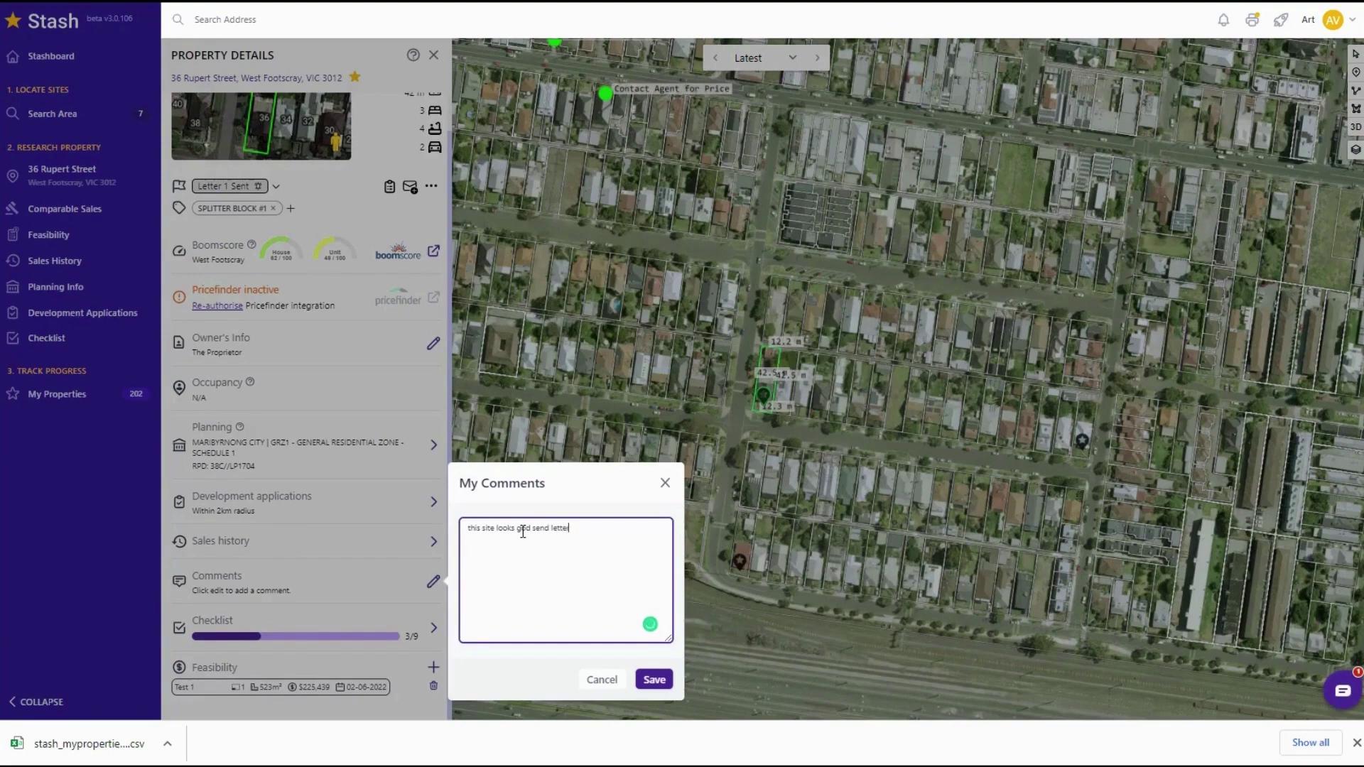
{"action": "left_click", "coordinate": [654, 679]}
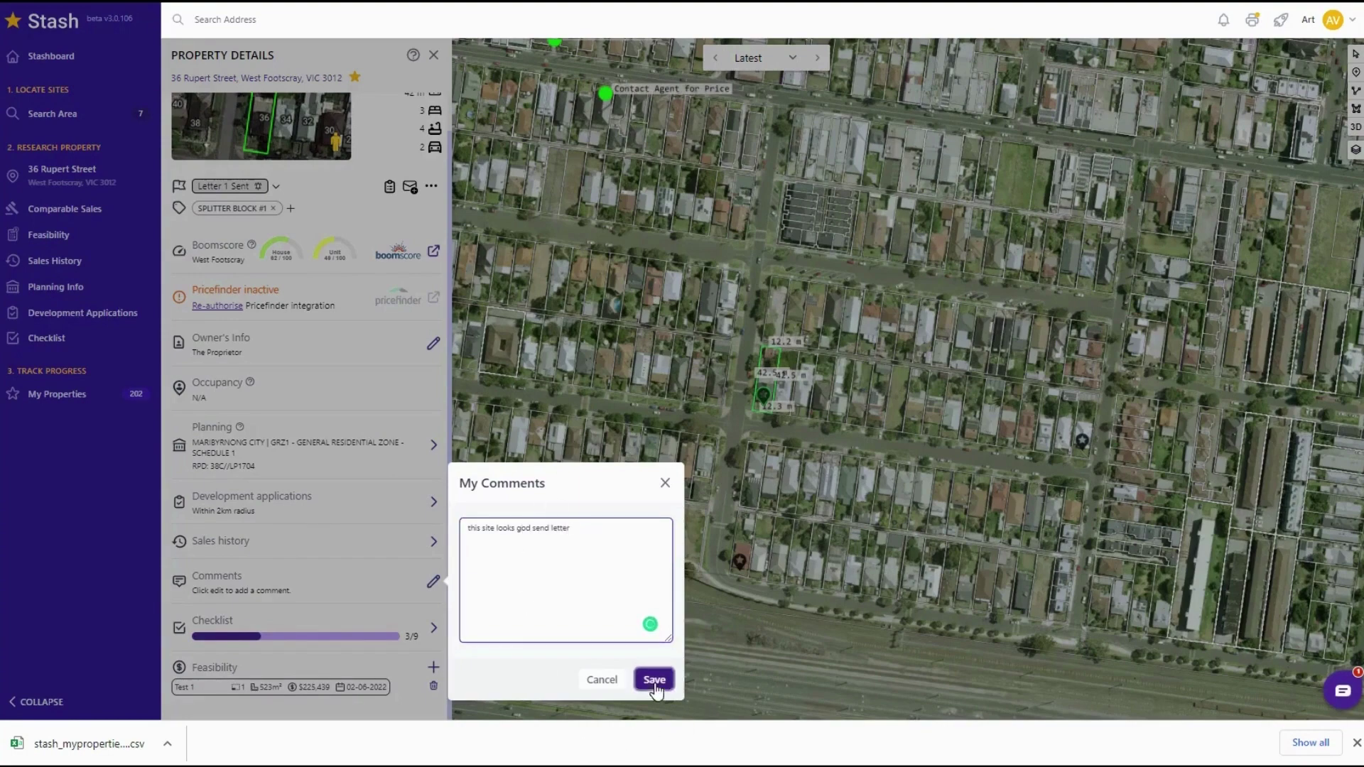
- Change the property status to Send Letter
{"action": "left_click", "coordinate": [262, 188]}
{"action": "scroll", "coordinate": [236, 338], "scroll_direction": "down", "scroll_amount": 3}
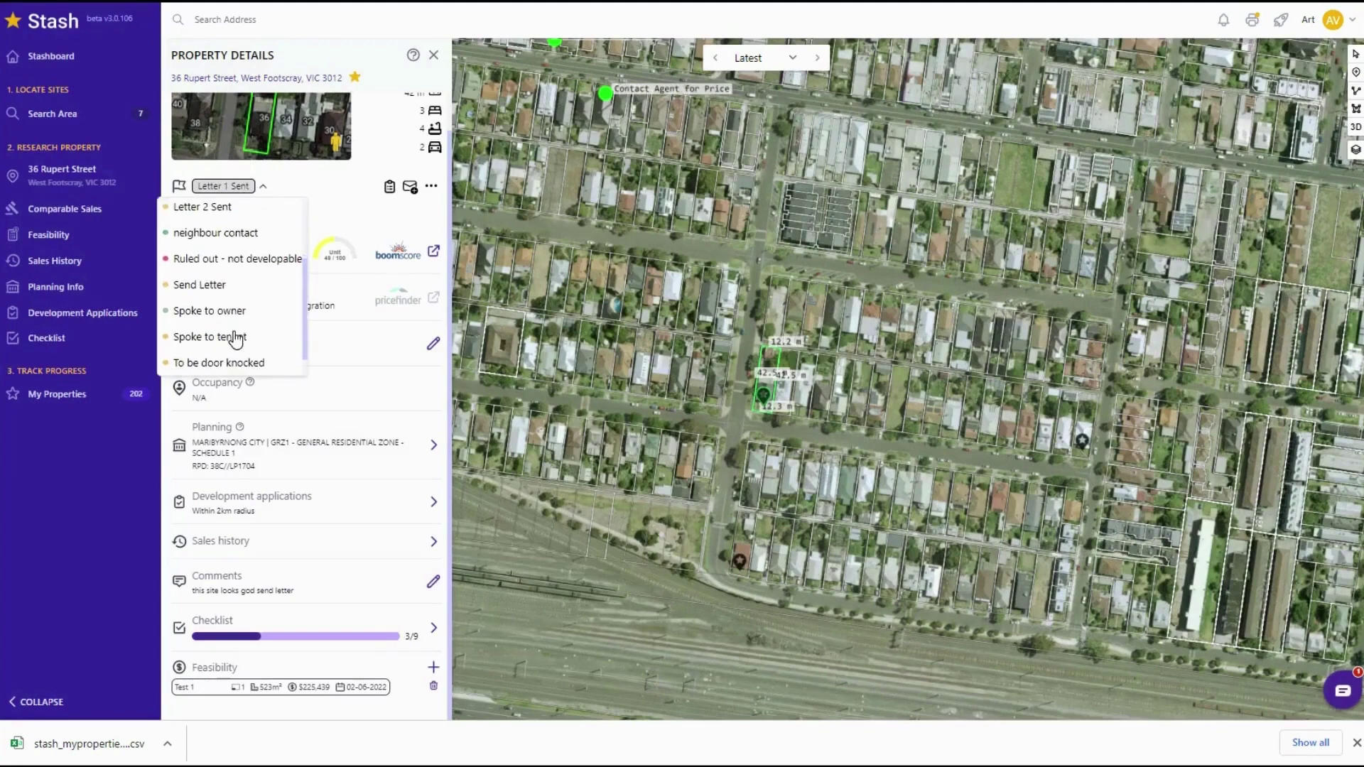
{"action": "left_click", "coordinate": [227, 285]}
{"action": "left_click", "coordinate": [324, 211]}
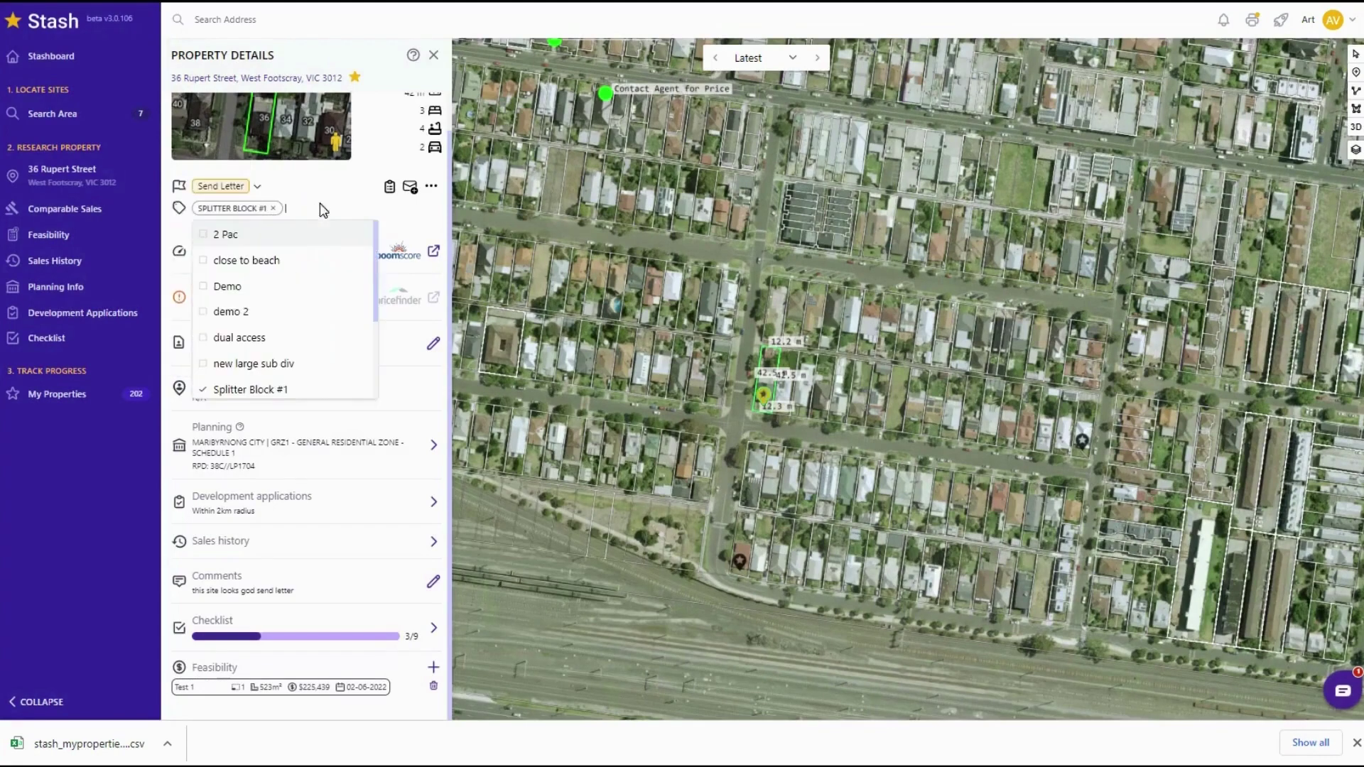